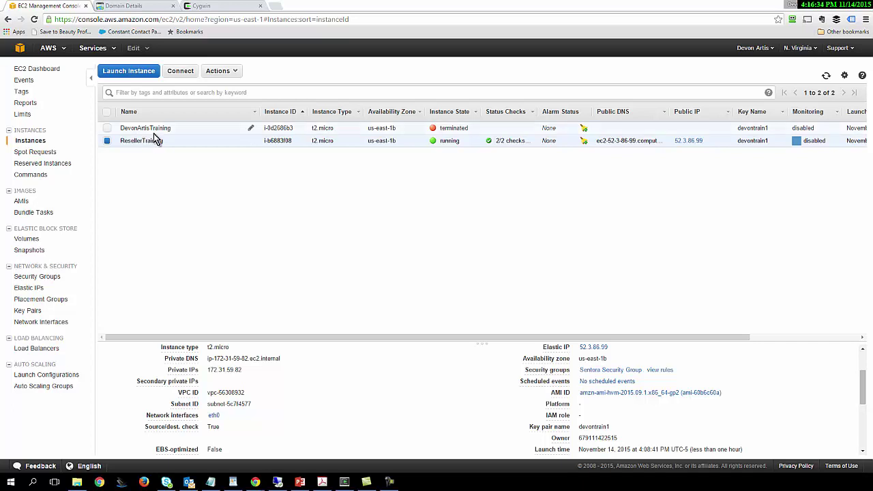
- Start a new EC2 instance launch using Ubuntu Server 14.04 LTS (HVM), SSD Volume Type, with the t2.micro instance type
{"action": "left_click", "coordinate": [140, 74]}
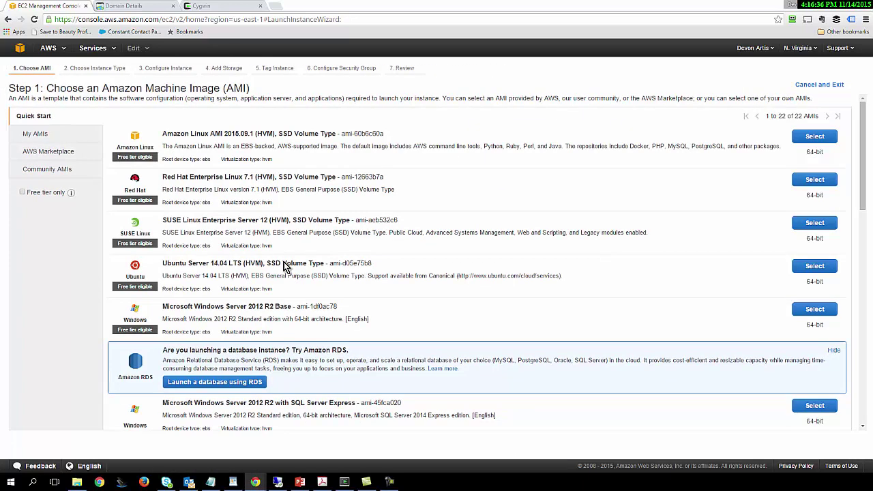
{"action": "triple_click", "coordinate": [113, 285]}
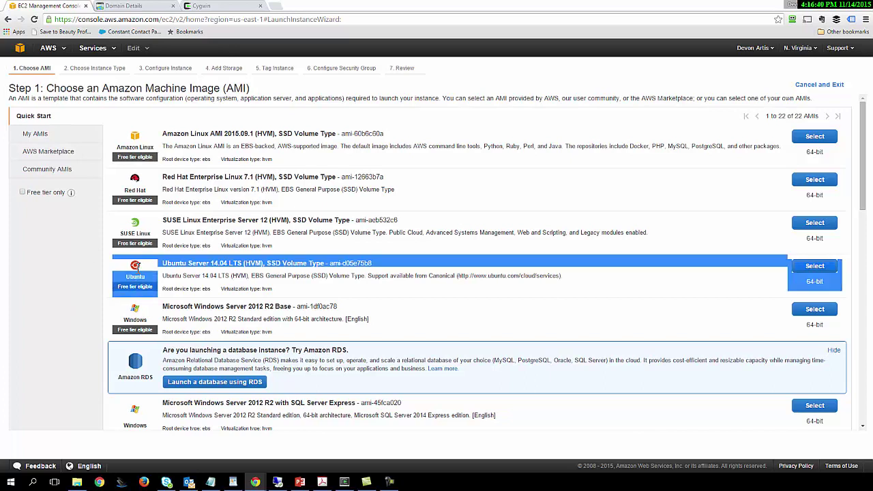
{"action": "left_click", "coordinate": [124, 137]}
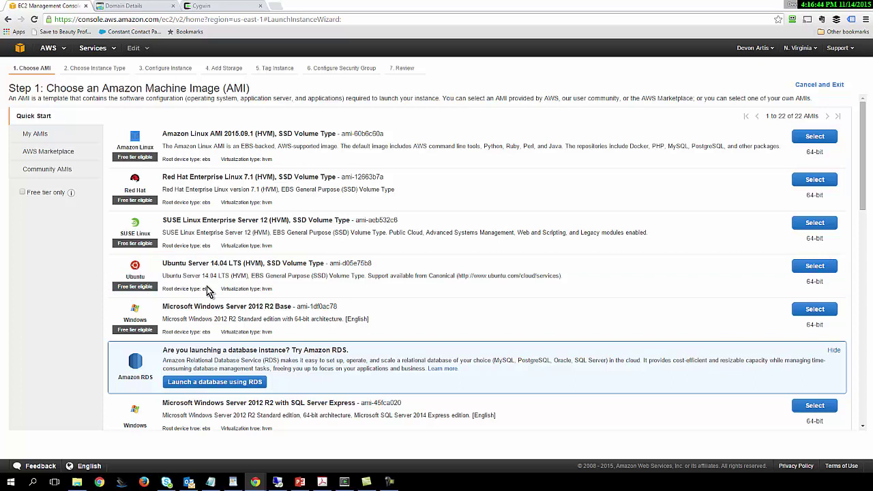
{"action": "left_click", "coordinate": [817, 271]}
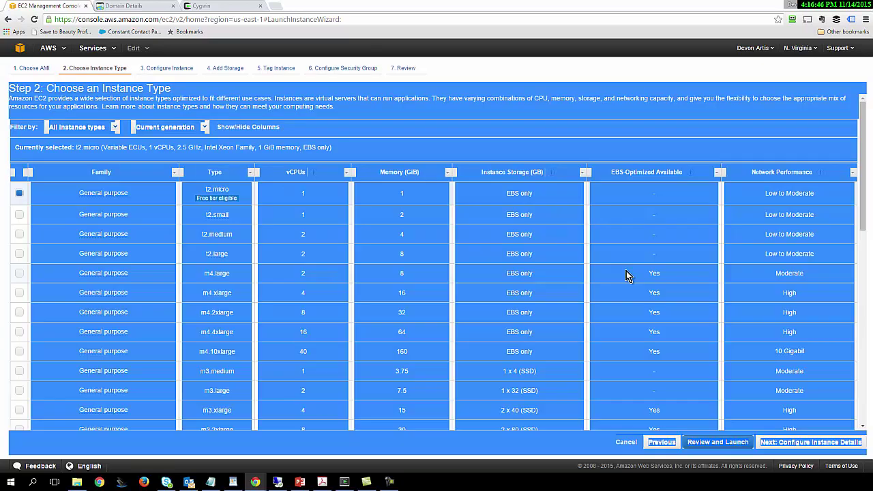
{"action": "left_click", "coordinate": [547, 92]}
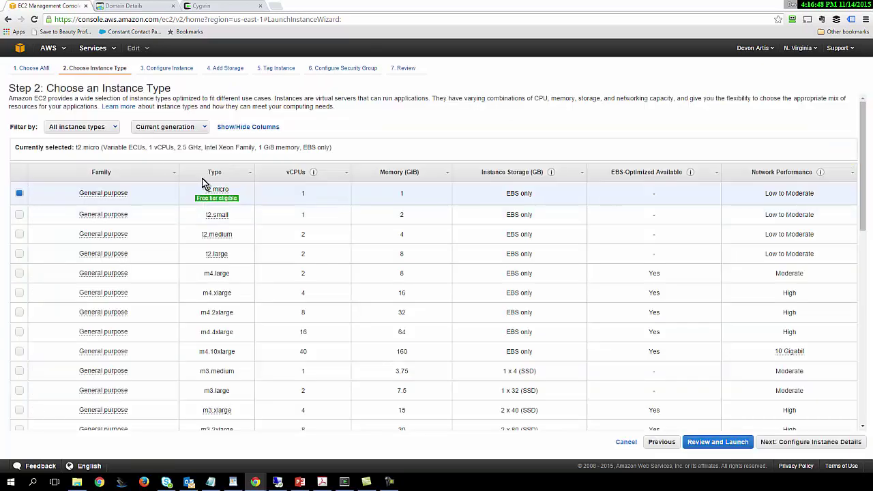
{"action": "left_click", "coordinate": [793, 442]}
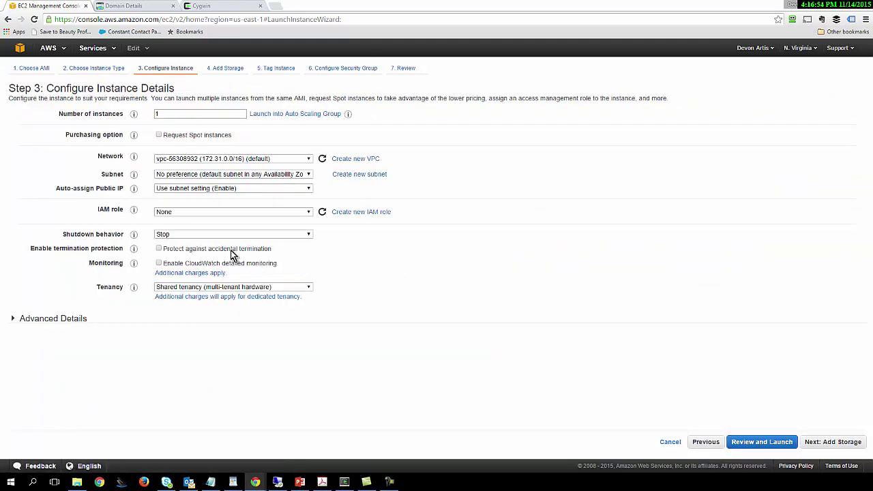
- Enable protection against accidental termination and keep the default VPC as the instance's network
{"action": "left_click", "coordinate": [159, 249]}
{"action": "left_click", "coordinate": [215, 160]}
{"action": "left_click", "coordinate": [227, 169]}
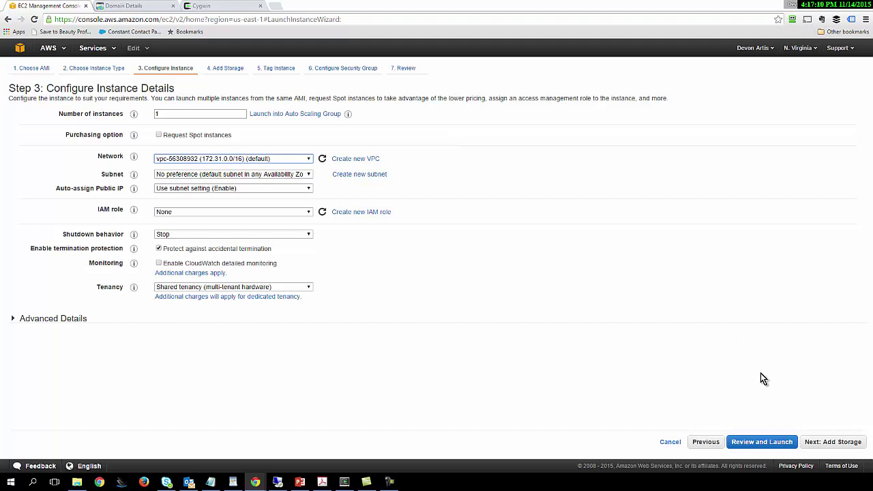
- Set the root volume's size to 15 GiB, keeping it as the only storage volume
{"action": "left_click", "coordinate": [818, 439]}
{"action": "double_click", "coordinate": [219, 154]}
{"action": "type", "text": "10"}
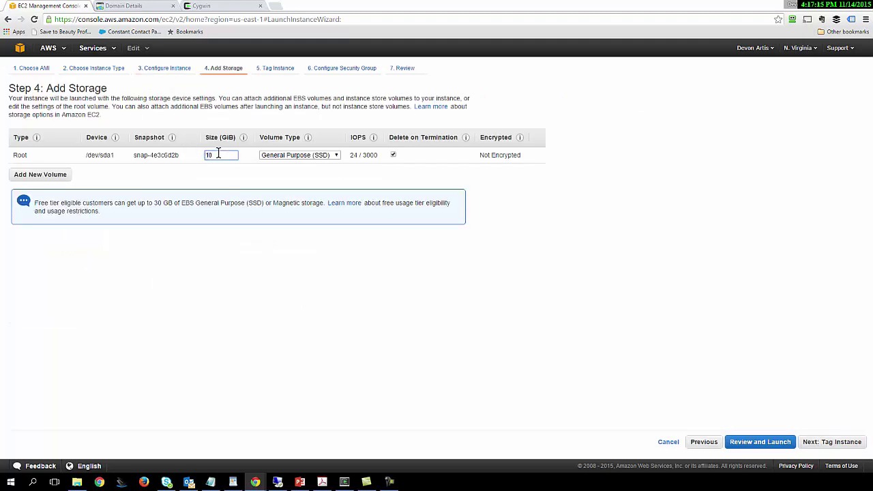
{"action": "key", "text": "BackSpace"}
{"action": "type", "text": "5"}
{"action": "left_click", "coordinate": [46, 174]}
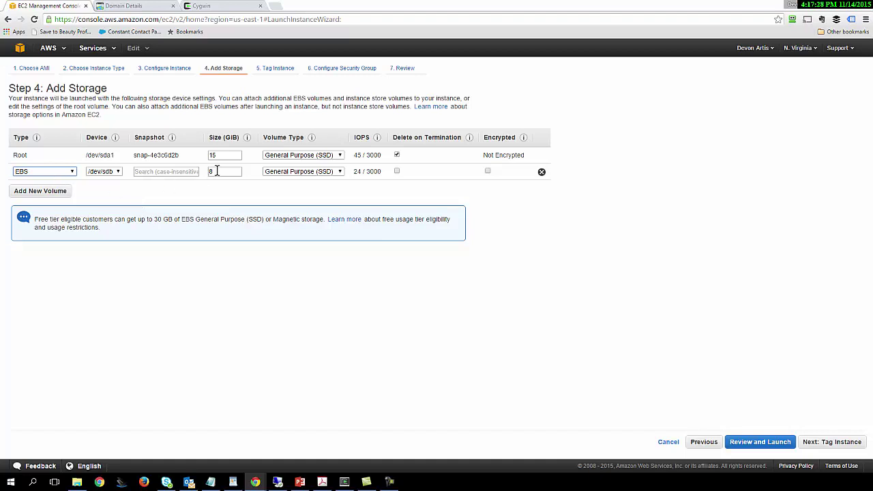
{"action": "left_click", "coordinate": [542, 173]}
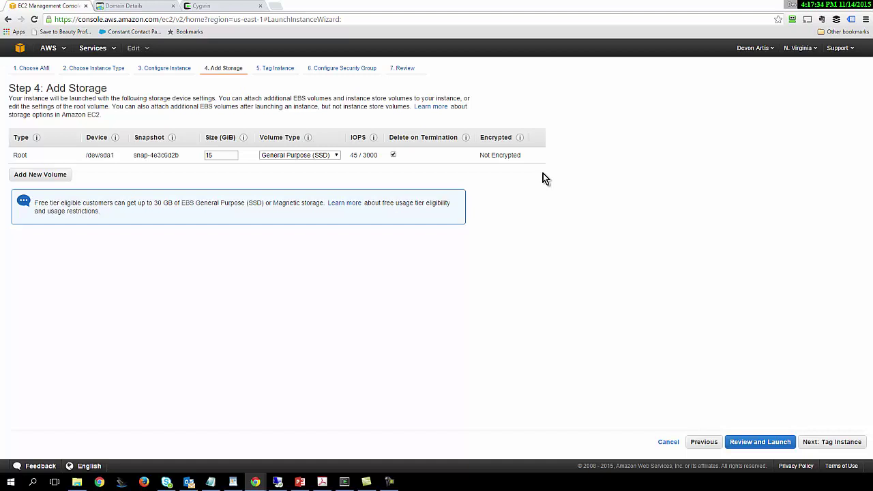
- Tag the instance with the Name value ResellerTraining2
{"action": "left_click", "coordinate": [839, 442]}
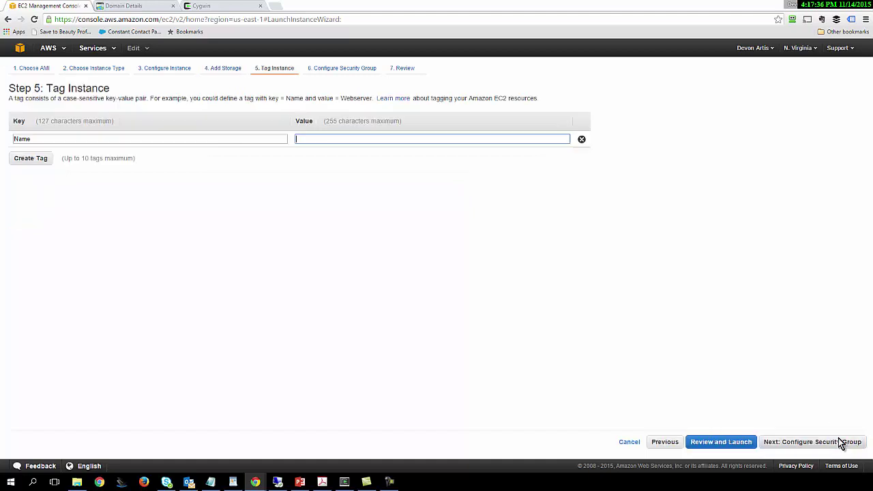
{"action": "type", "text": "Res"}
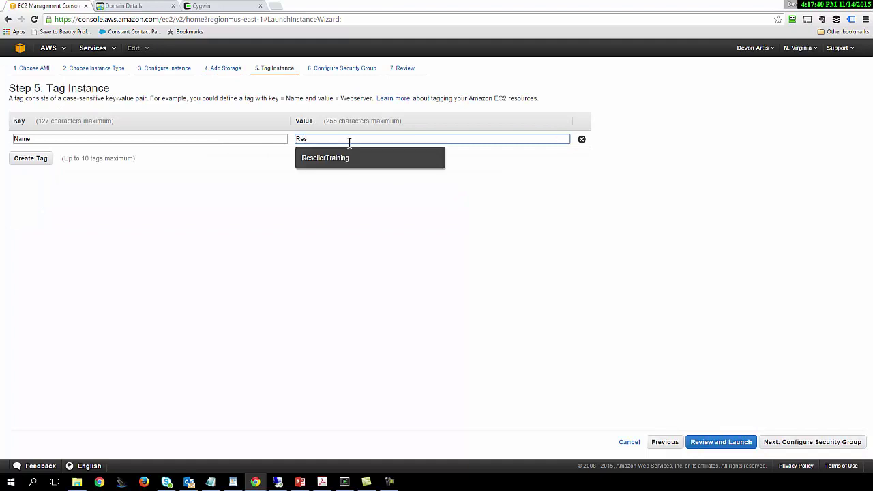
{"action": "left_click", "coordinate": [335, 161]}
{"action": "type", "text": "2"}
- Assign the existing Sentora Security Group to the instance and check its inbound rules
{"action": "left_click", "coordinate": [800, 443]}
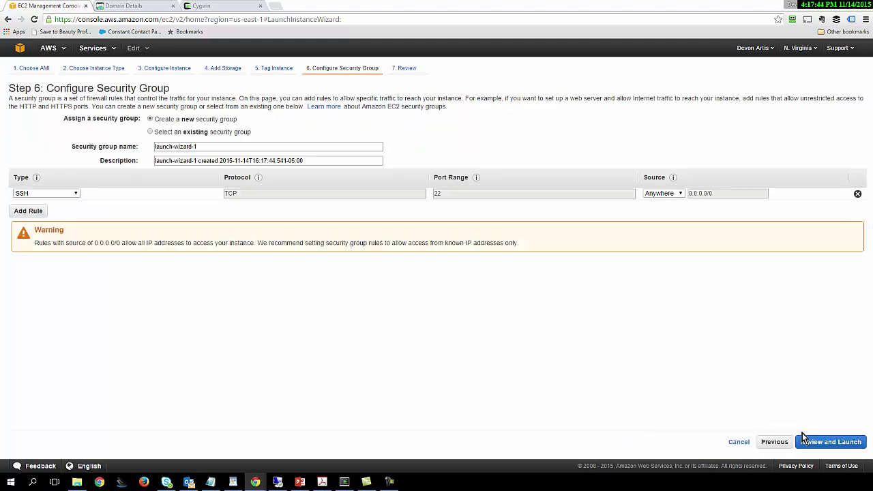
{"action": "left_click", "coordinate": [150, 132]}
{"action": "left_click", "coordinate": [18, 180]}
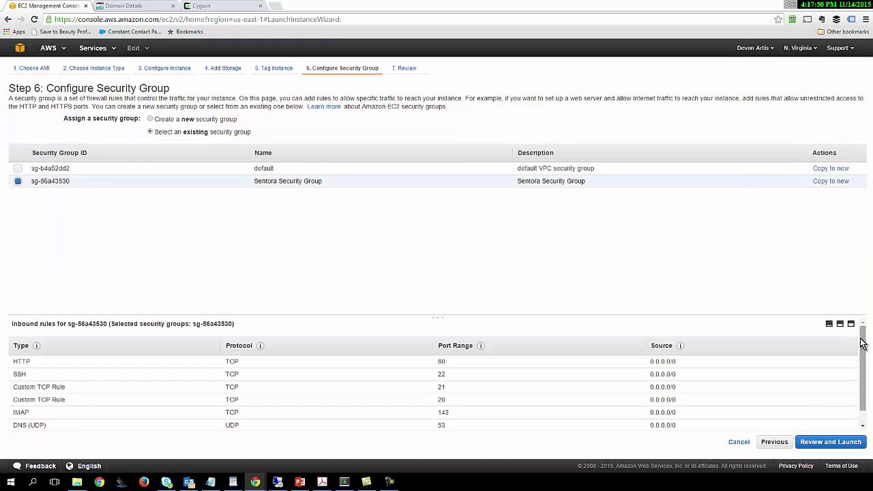
{"action": "scroll", "coordinate": [863, 348], "scroll_direction": "down", "scroll_amount": 1}
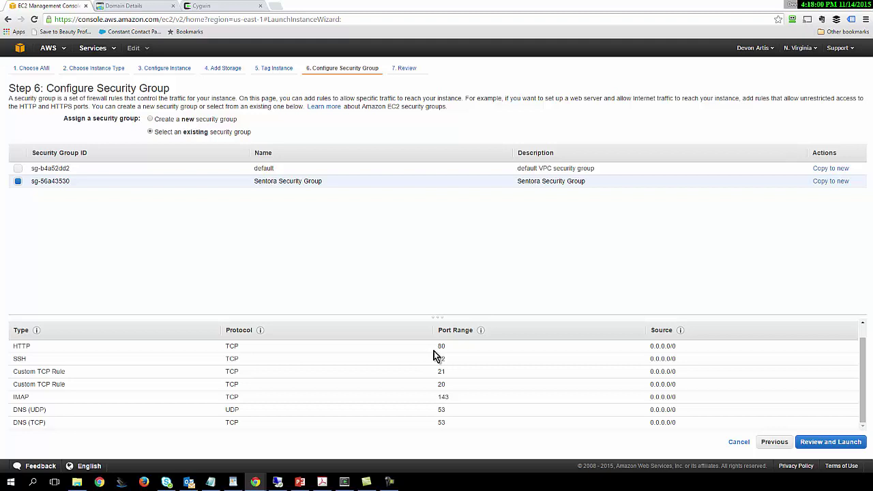
- Review the launch configuration, proceed to key pair selection, and acknowledge having access to the devontrain1 private key file
{"action": "left_click", "coordinate": [819, 442]}
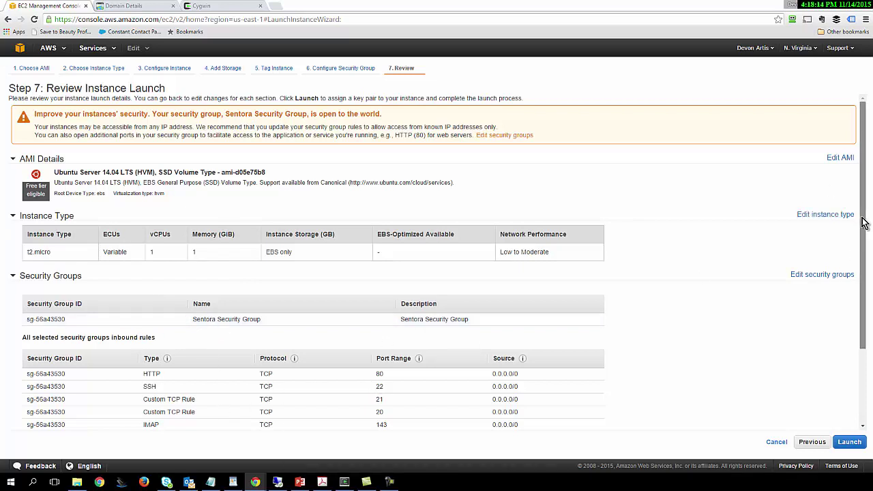
{"action": "scroll", "coordinate": [862, 218], "scroll_direction": "down", "scroll_amount": 3}
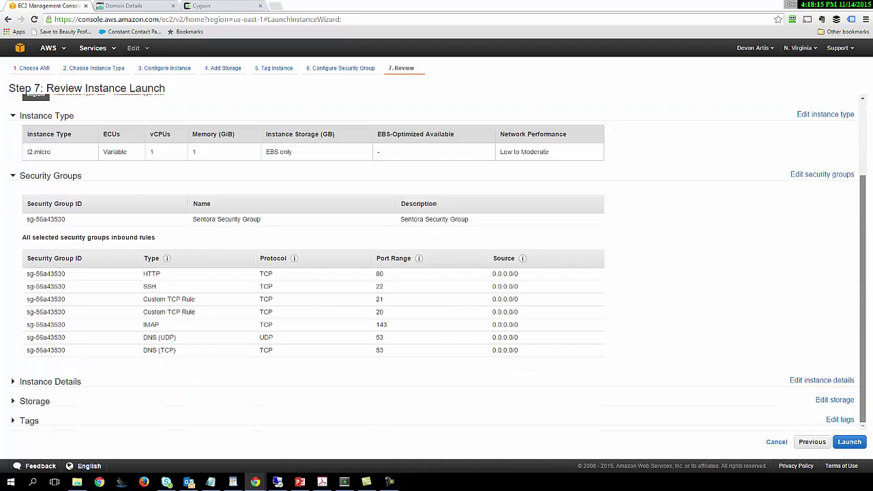
{"action": "left_click", "coordinate": [850, 442]}
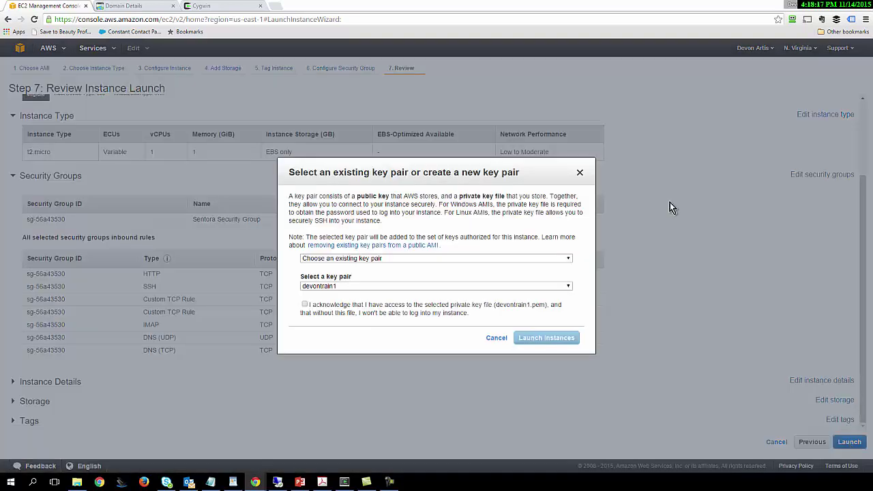
{"action": "left_click", "coordinate": [305, 305]}
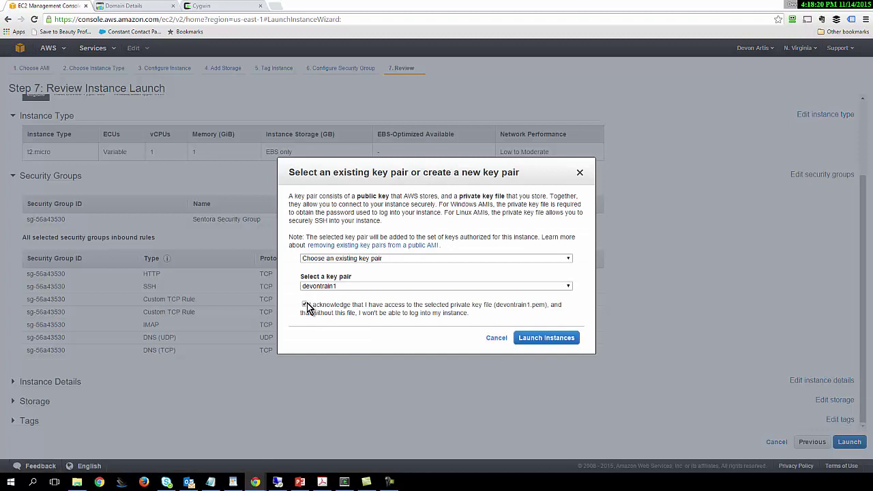
{"action": "left_click", "coordinate": [359, 258]}
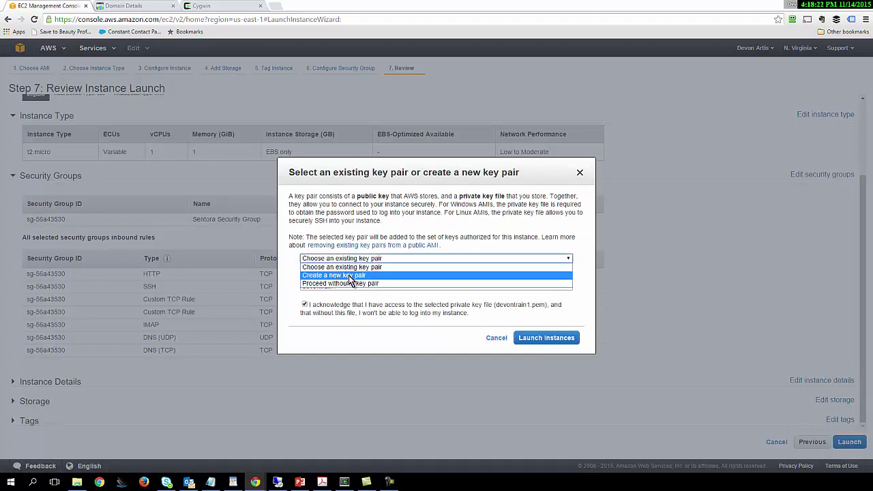
{"action": "left_click", "coordinate": [349, 275]}
{"action": "left_click", "coordinate": [350, 260]}
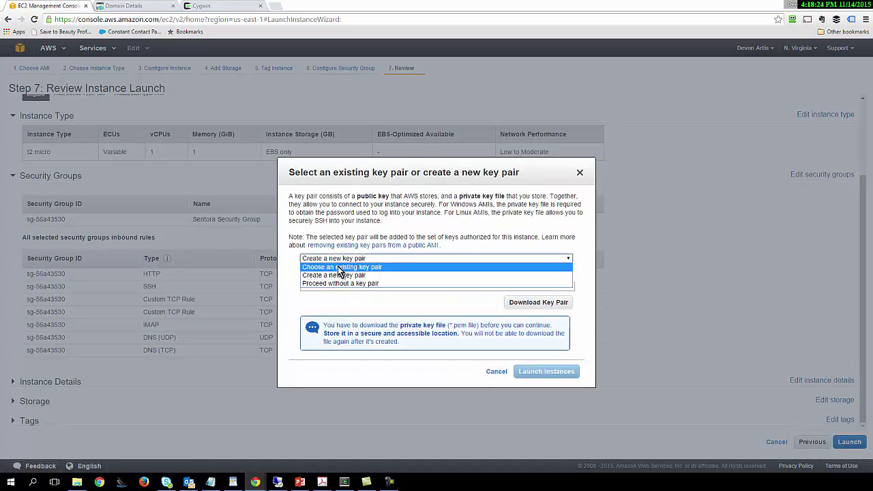
{"action": "left_click", "coordinate": [352, 283]}
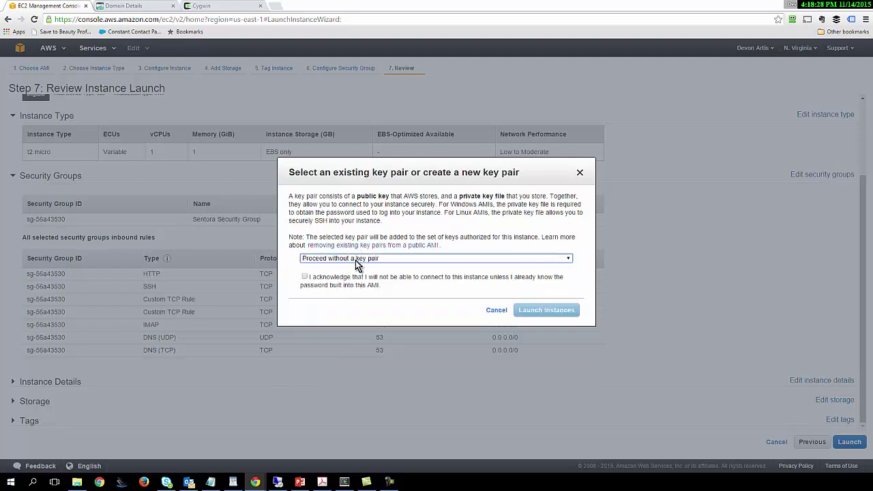
{"action": "left_click", "coordinate": [355, 259]}
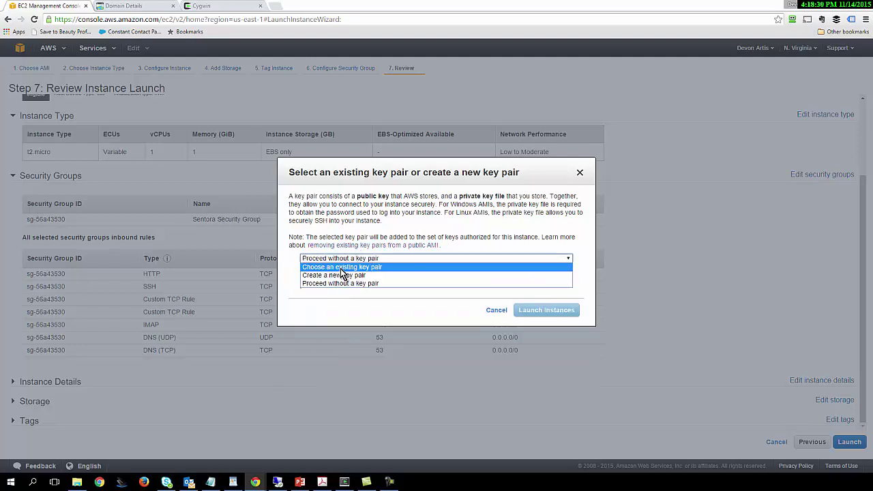
{"action": "left_click", "coordinate": [341, 266]}
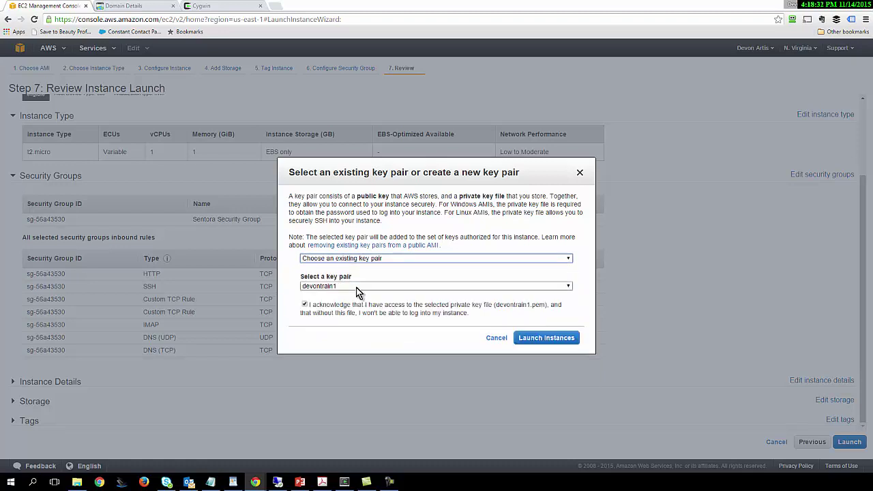
- Launch the instance with the existing devontrain1 key pair and return to the instances list
{"action": "left_click", "coordinate": [356, 288]}
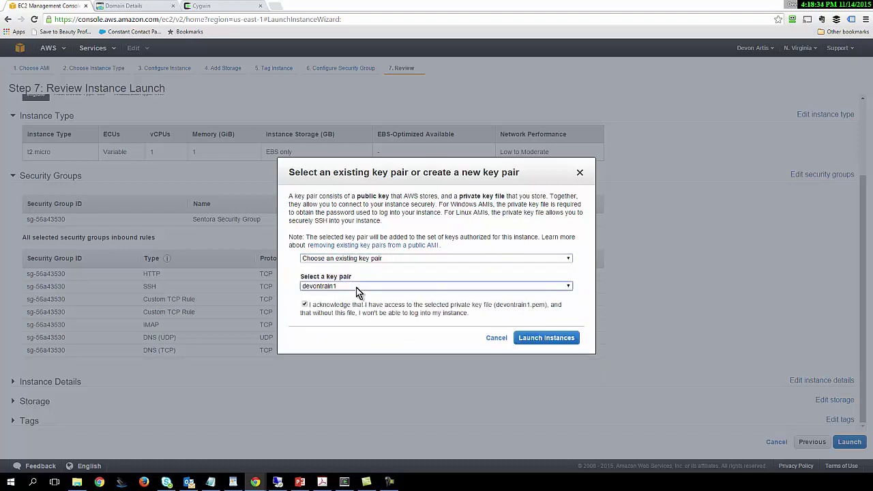
{"action": "left_click", "coordinate": [537, 338]}
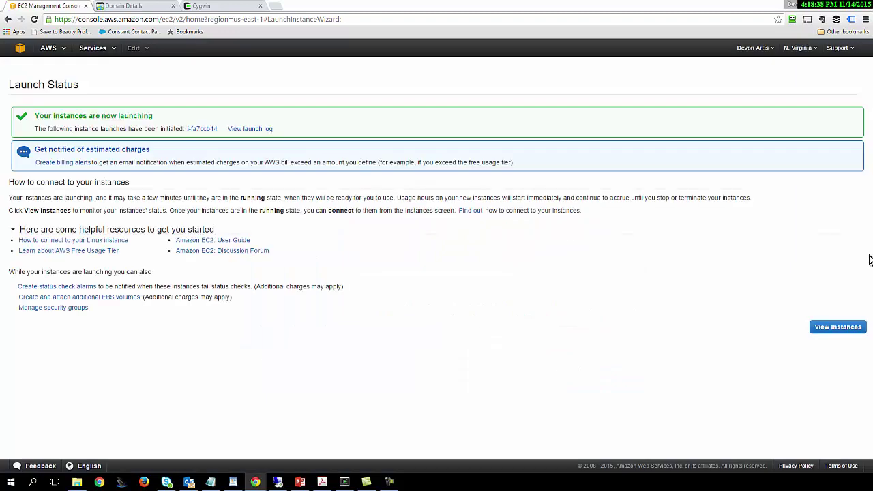
{"action": "left_click", "coordinate": [836, 327]}
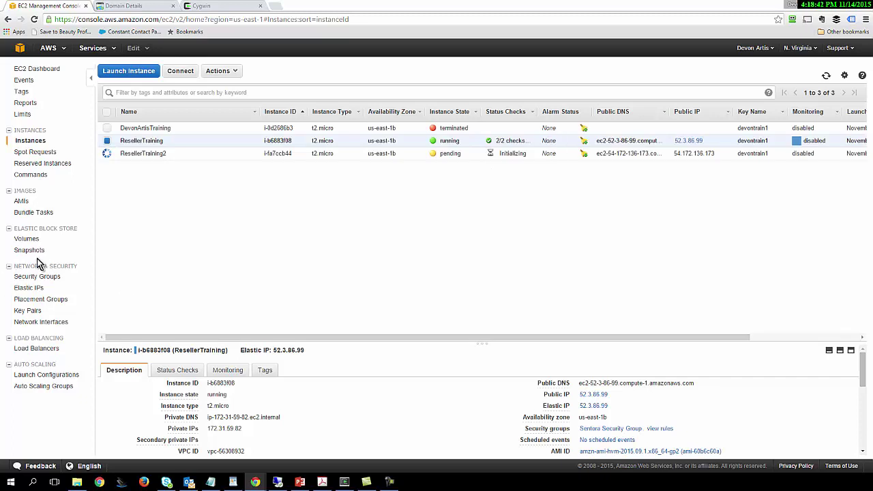
- Disassociate the Elastic IP 52.3.86.99 from the ResellerTraining instance
{"action": "left_click", "coordinate": [34, 289]}
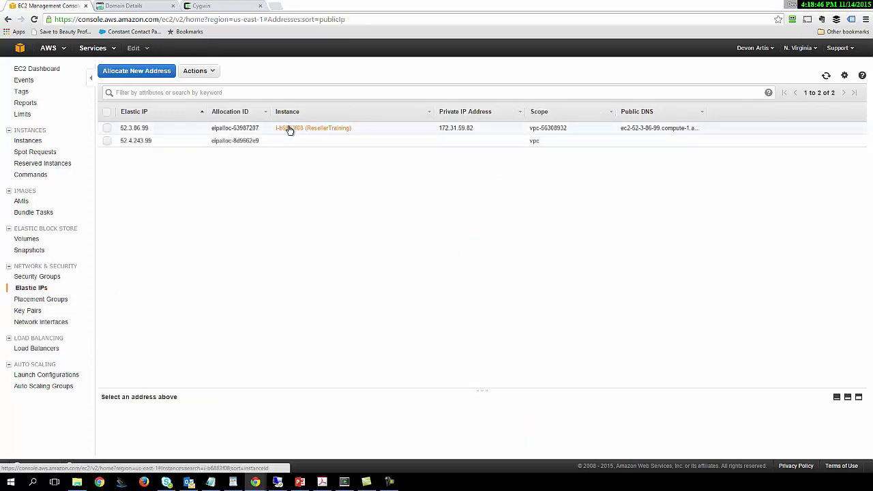
{"action": "left_click", "coordinate": [107, 129]}
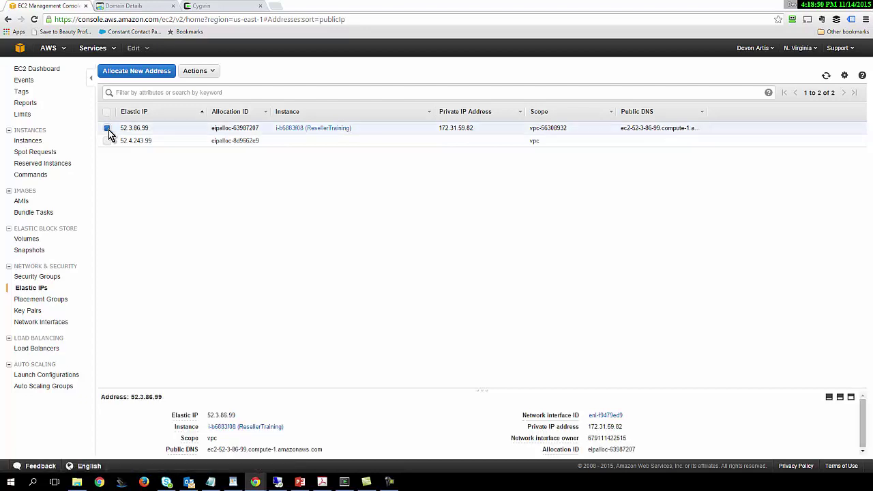
{"action": "left_click", "coordinate": [197, 71]}
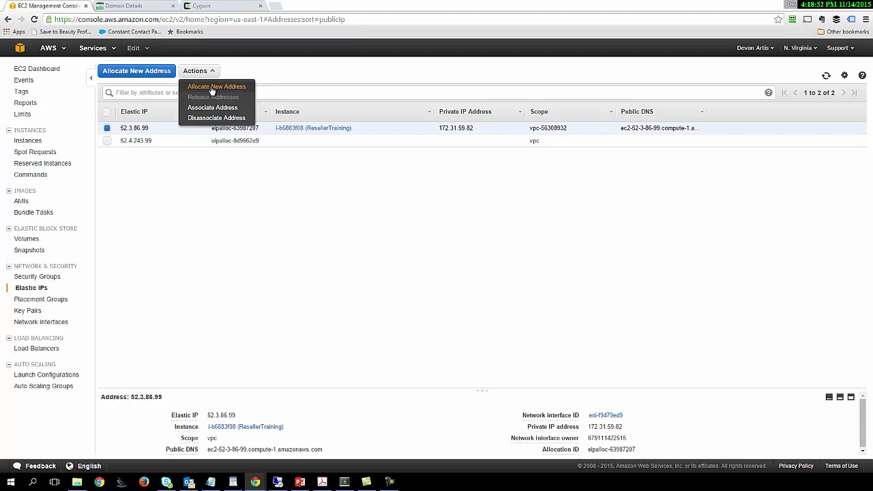
{"action": "left_click", "coordinate": [217, 117]}
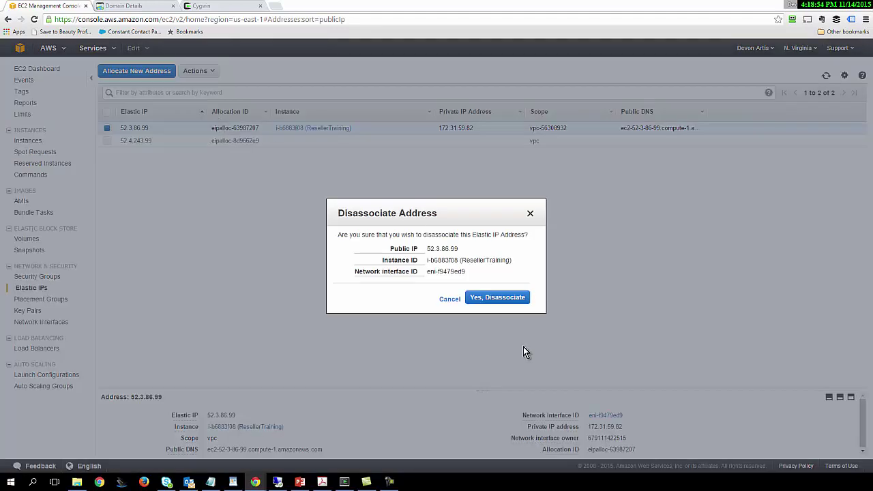
{"action": "left_click", "coordinate": [499, 301]}
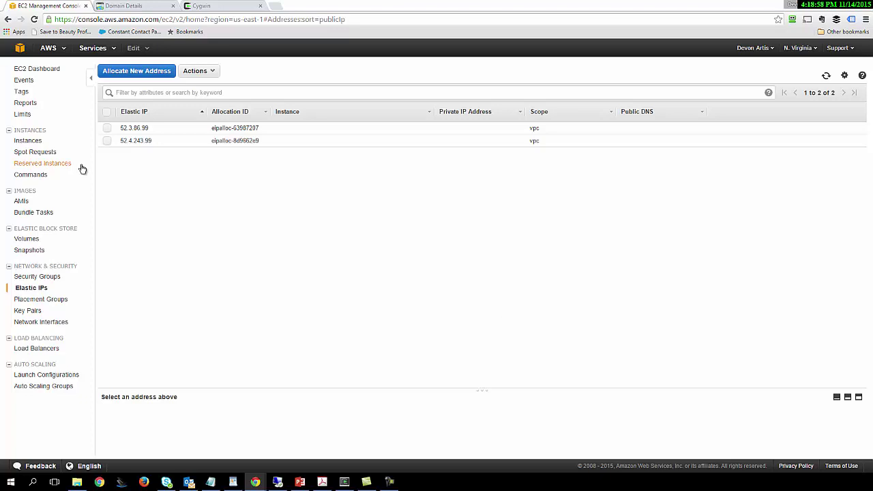
- Open the details of the ResellerTraining2 instance and select its public IP address text for copying
{"action": "left_click", "coordinate": [28, 141]}
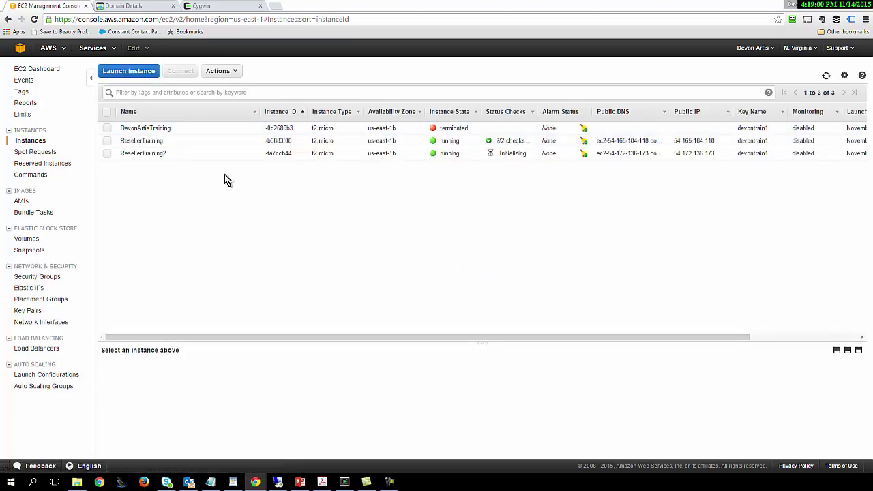
{"action": "left_click", "coordinate": [106, 143]}
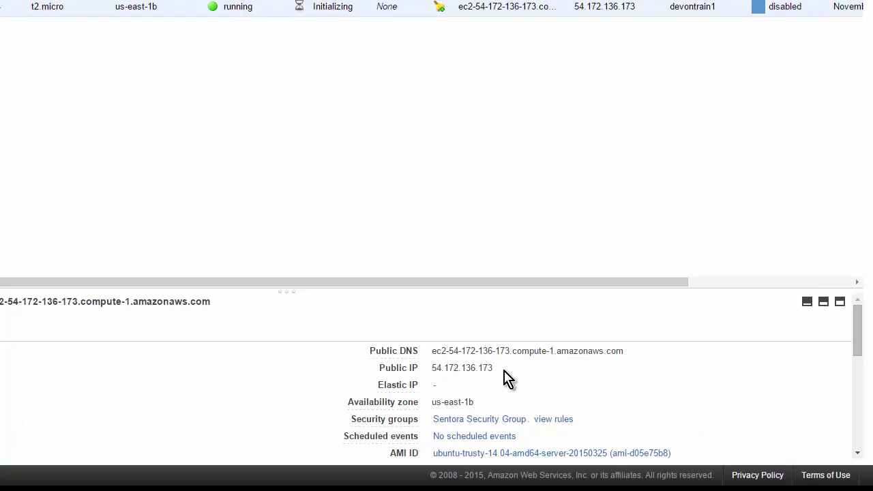
{"action": "left_click_drag", "start_coordinate": [495, 369], "coordinate": [431, 368]}
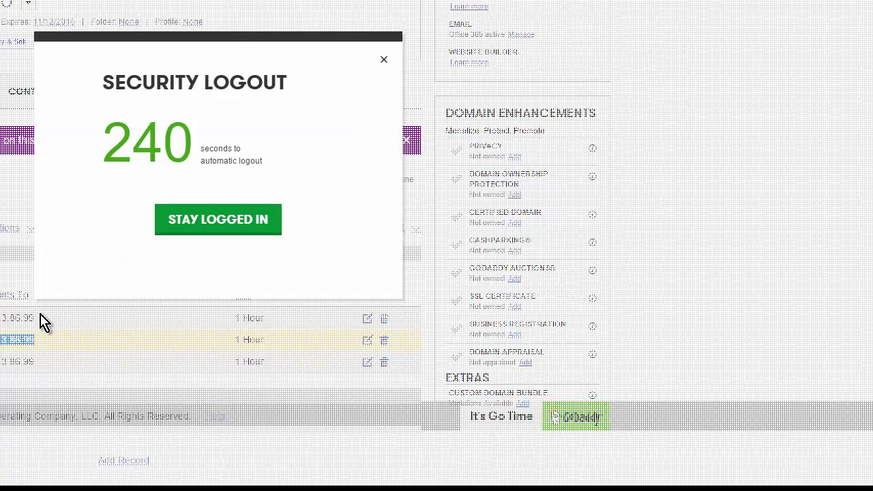
- Keep the domain management session logged in and return to the Elastic IPs list in the EC2 console
{"action": "left_click", "coordinate": [214, 224]}
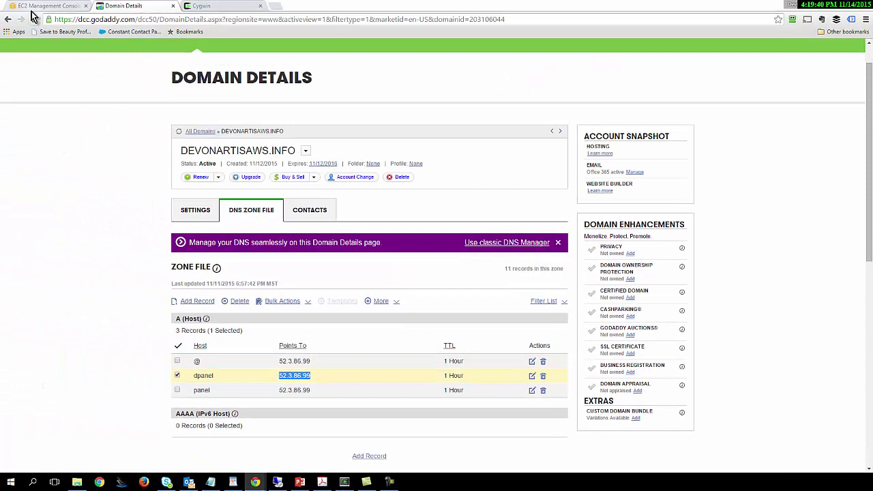
{"action": "left_click", "coordinate": [34, 7]}
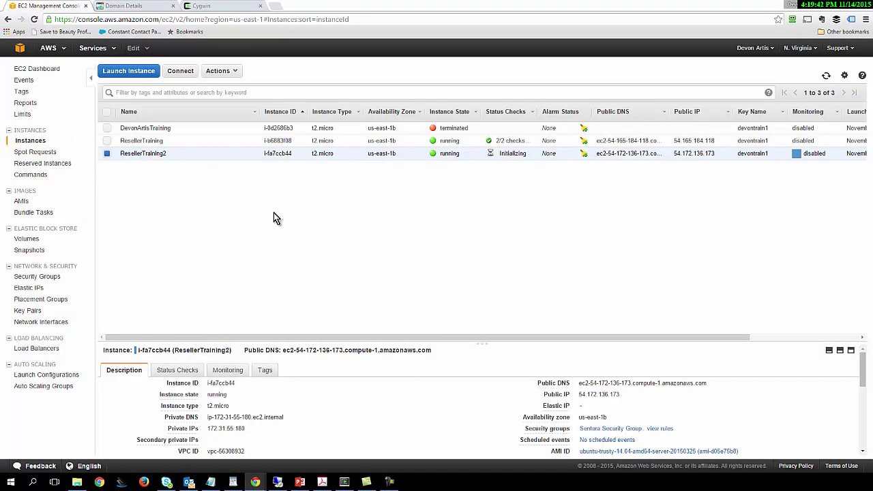
{"action": "left_click", "coordinate": [30, 288]}
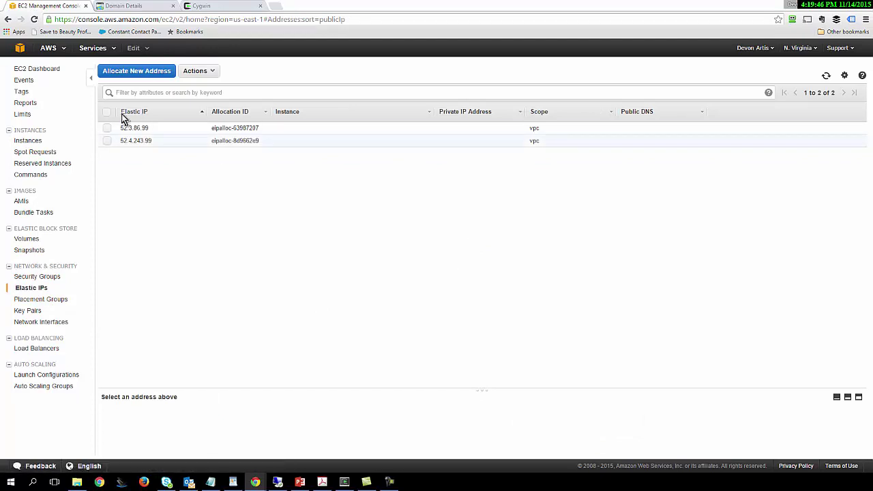
- Associate the Elastic IP 52.3.86.99 with the ResellerTraining2 instance
{"action": "left_click", "coordinate": [107, 128]}
{"action": "left_click", "coordinate": [213, 75]}
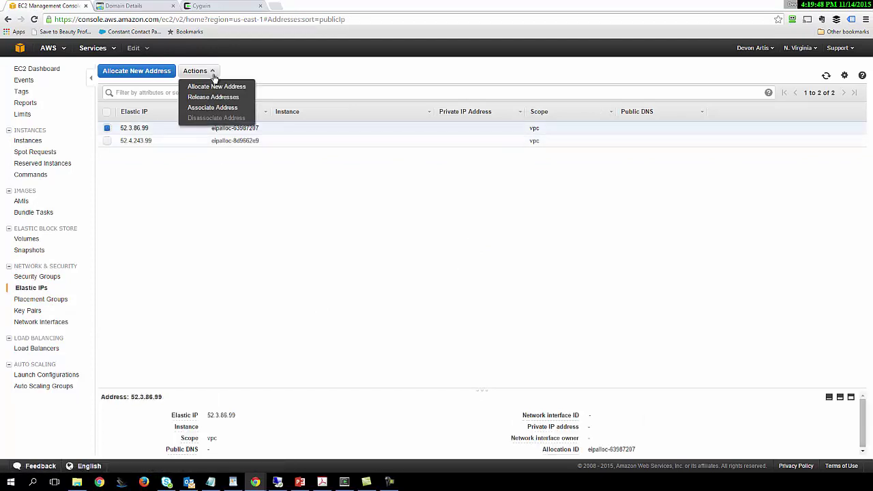
{"action": "left_click", "coordinate": [228, 109]}
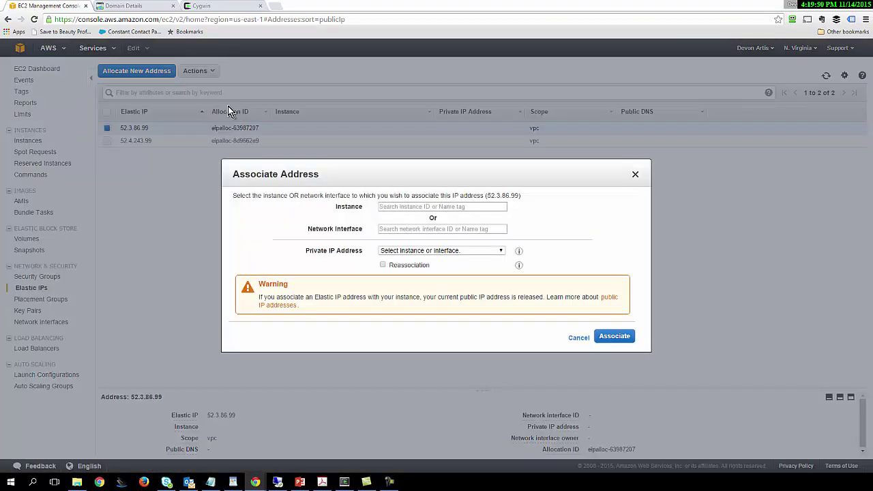
{"action": "left_click", "coordinate": [449, 208]}
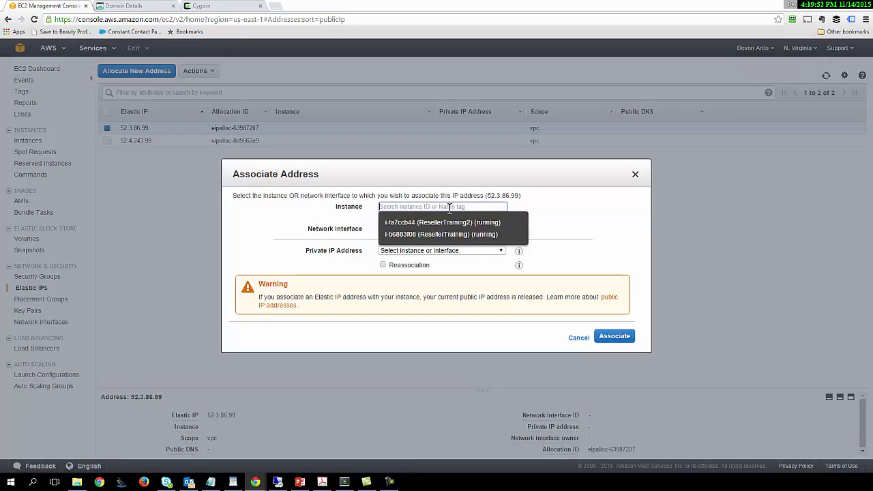
{"action": "left_click", "coordinate": [464, 225]}
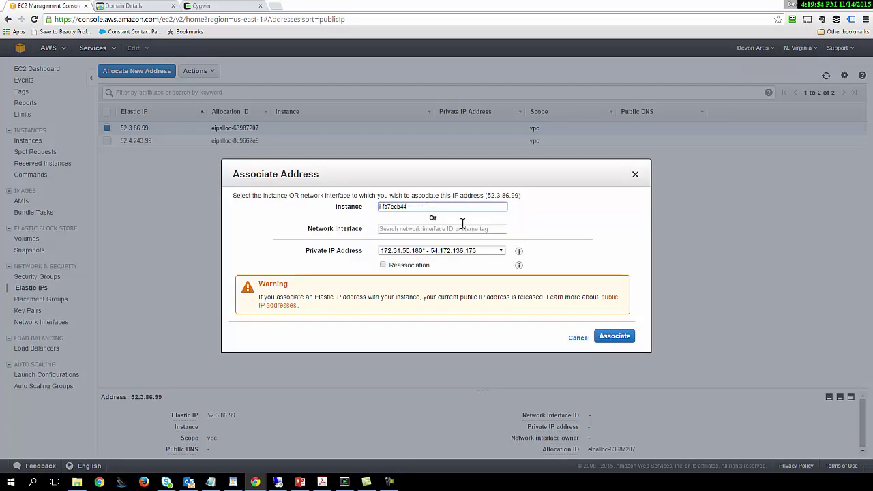
{"action": "left_click", "coordinate": [618, 339]}
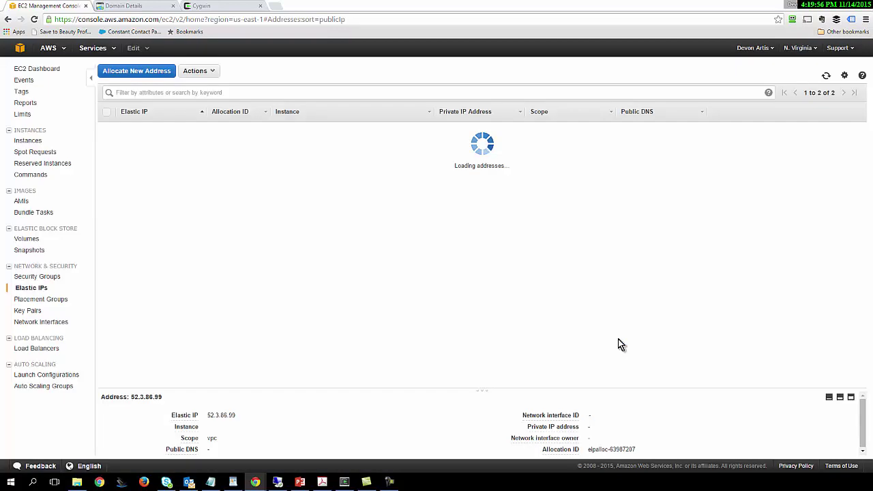
- Open the ResellerTraining2 instance and copy the example SSH command from its connection instructions
{"action": "left_click", "coordinate": [310, 129]}
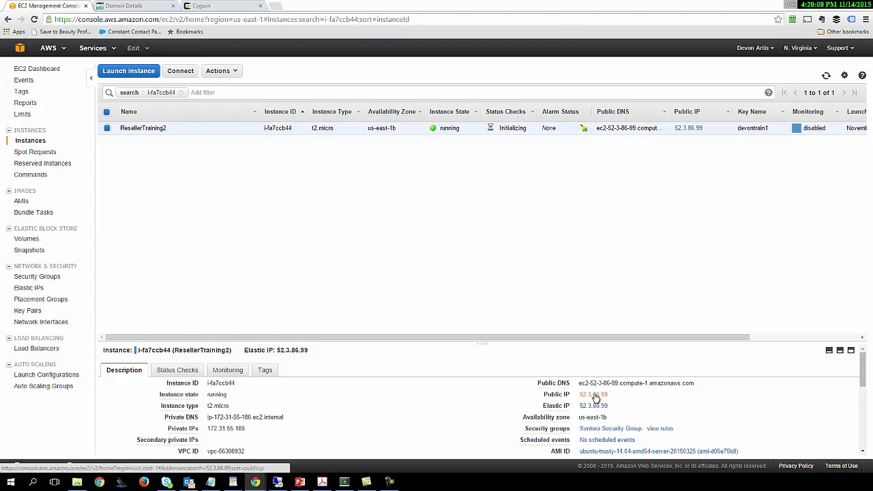
{"action": "left_click", "coordinate": [181, 72]}
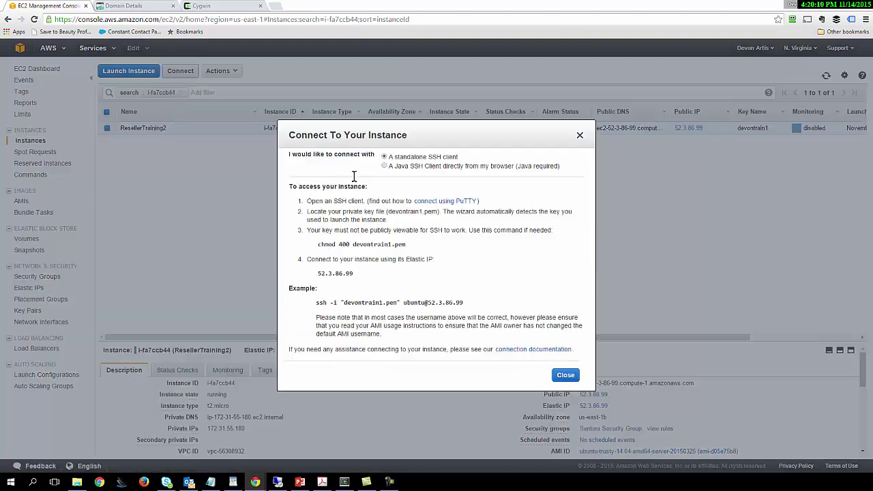
{"action": "left_click_drag", "start_coordinate": [463, 303], "coordinate": [316, 304]}
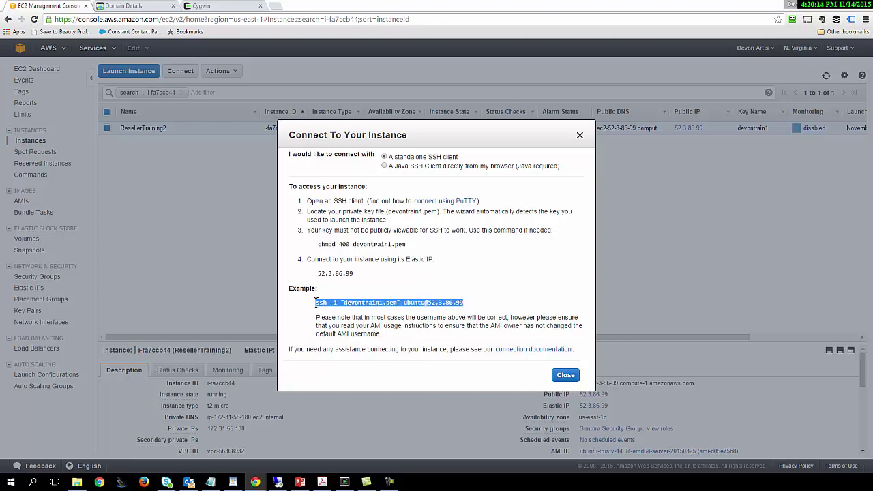
{"action": "right_click", "coordinate": [316, 304]}
{"action": "left_click", "coordinate": [324, 311]}
{"action": "left_click", "coordinate": [580, 138]}
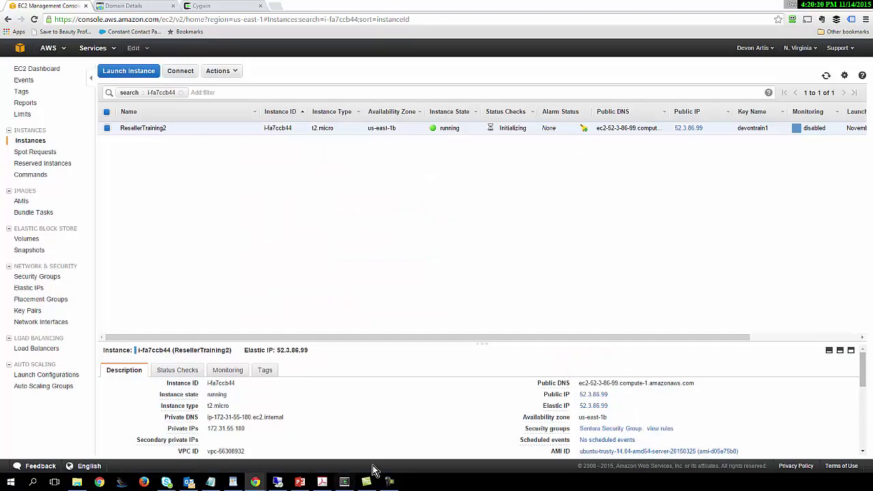
{"action": "left_click", "coordinate": [349, 482]}
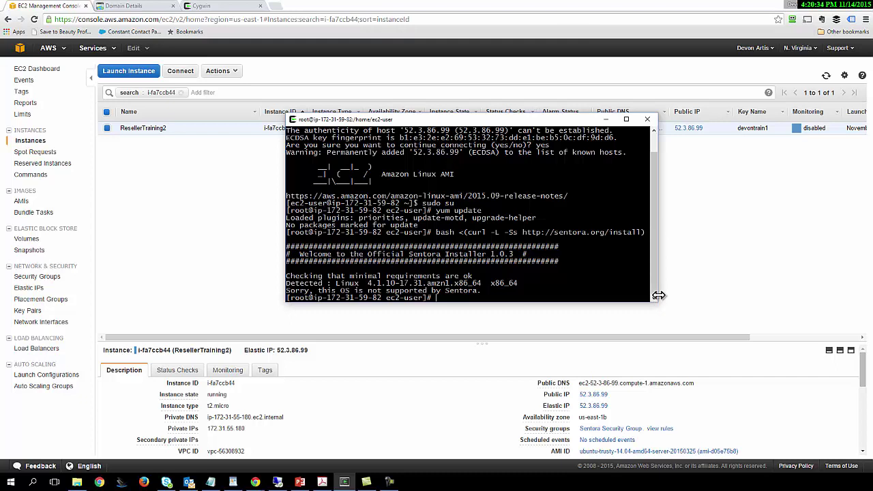
{"action": "left_click_drag", "start_coordinate": [658, 302], "coordinate": [702, 345]}
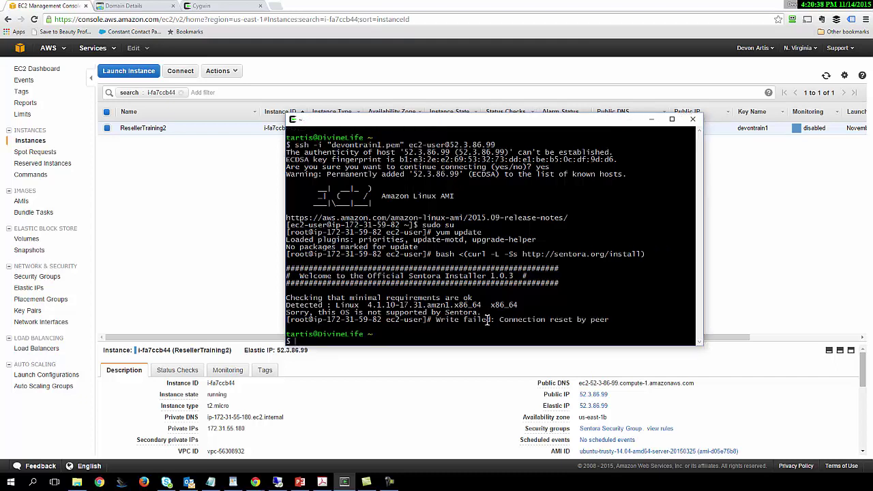
{"action": "right_click", "coordinate": [403, 338]}
{"action": "left_click", "coordinate": [440, 364]}
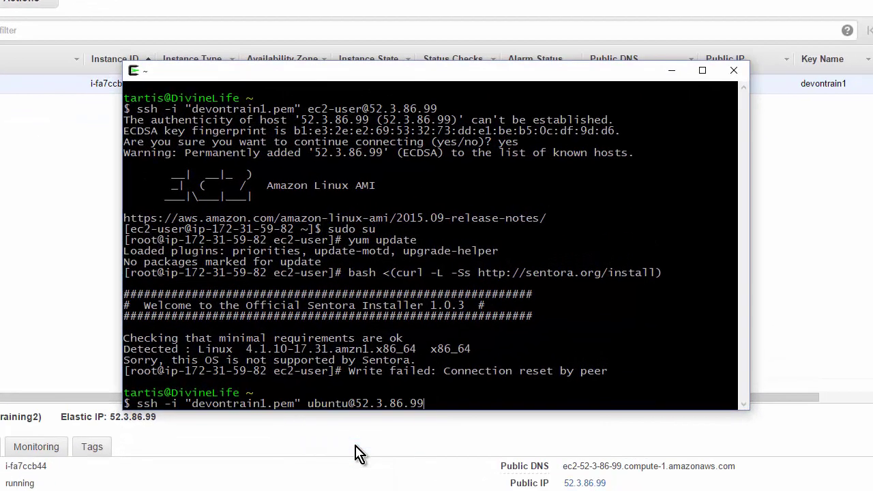
{"action": "key", "text": "Return"}
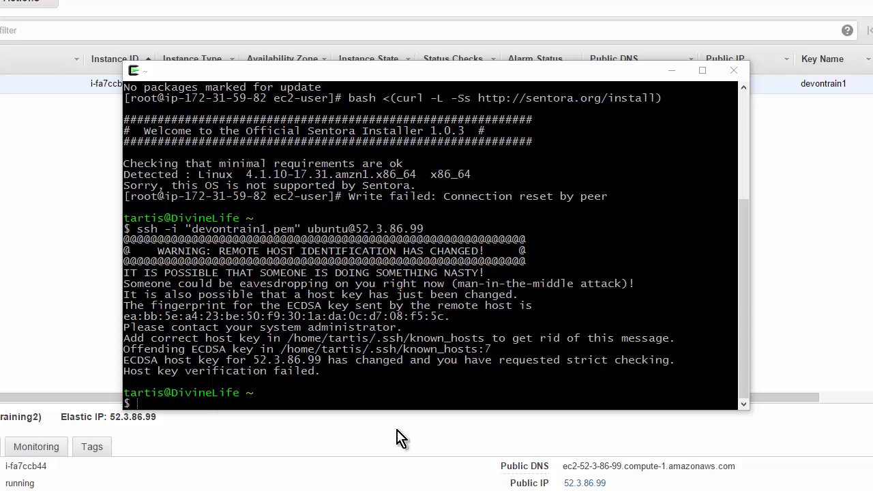
{"action": "left_click", "coordinate": [335, 399]}
{"action": "key", "text": "Up"}
{"action": "key", "text": "Return"}
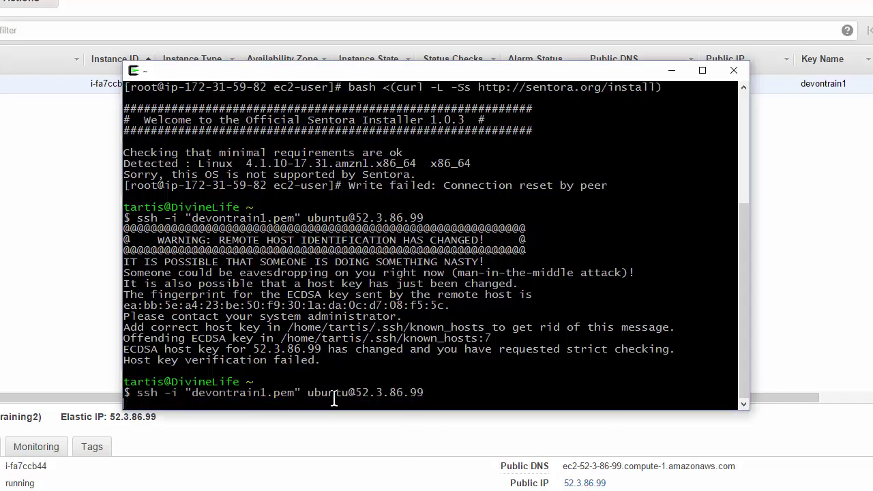
{"action": "type", "text": "yes"}
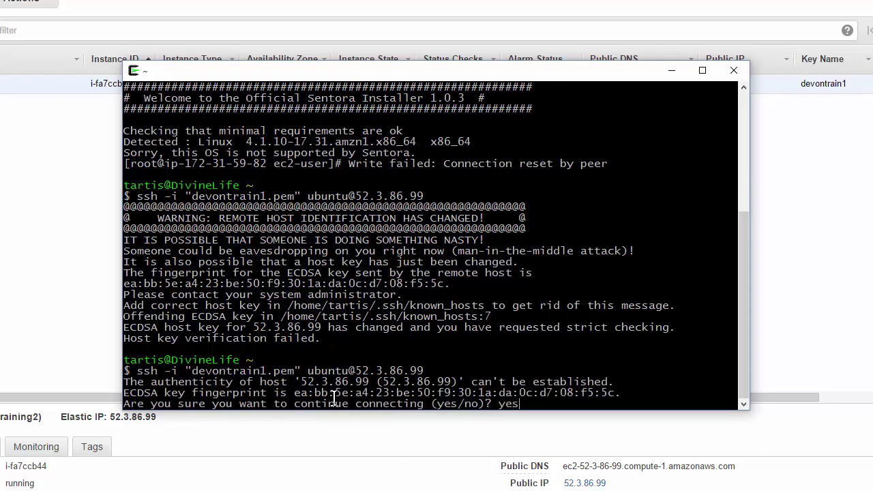
{"action": "key", "text": "Return"}
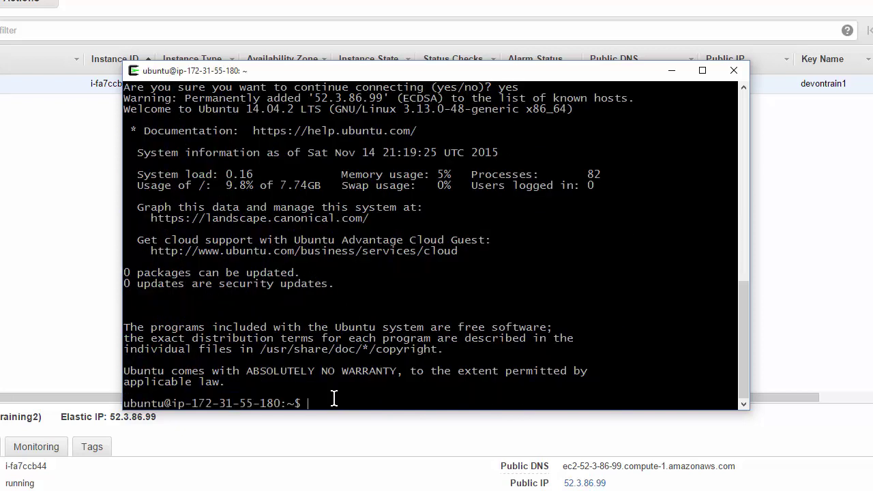
- Become root with sudo su and refresh the package lists with apt-get update
{"action": "type", "text": "sudo su"}
{"action": "key", "text": "Return"}
{"action": "type", "text": "apt-g"}
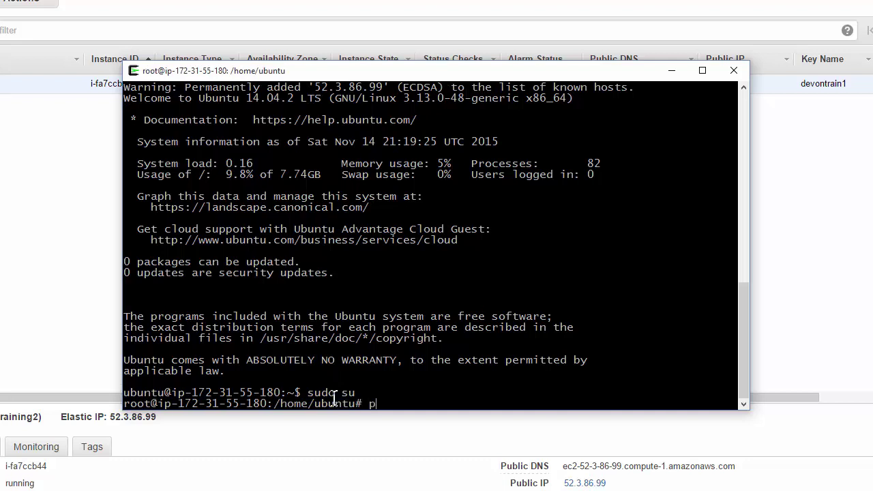
{"action": "type", "text": "et update"}
{"action": "key", "text": "Return"}
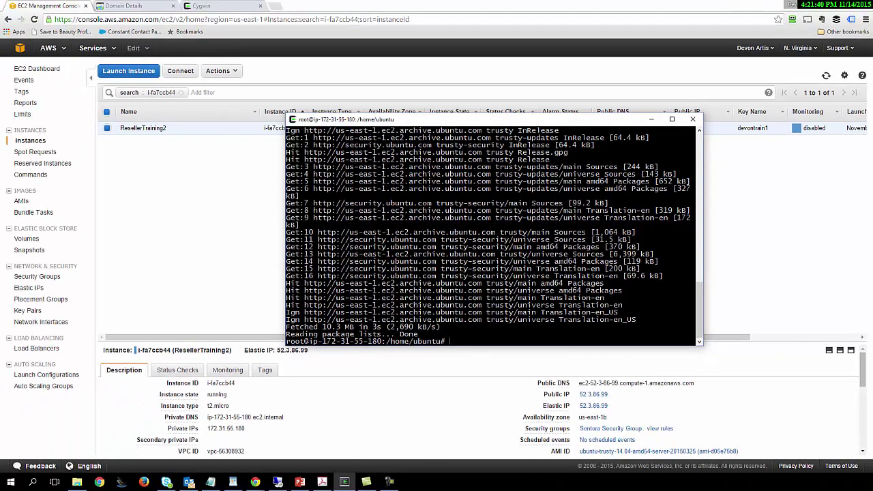
{"action": "key", "text": "alt+Tab"}
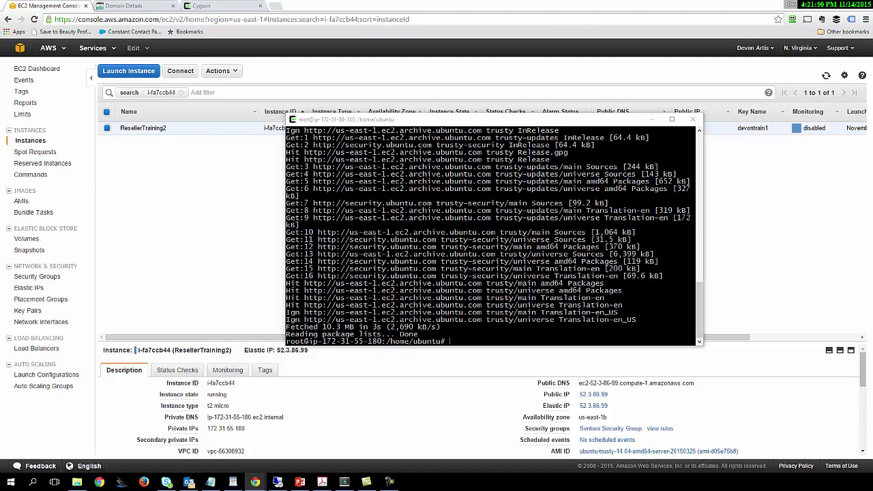
{"action": "right_click", "coordinate": [464, 339]}
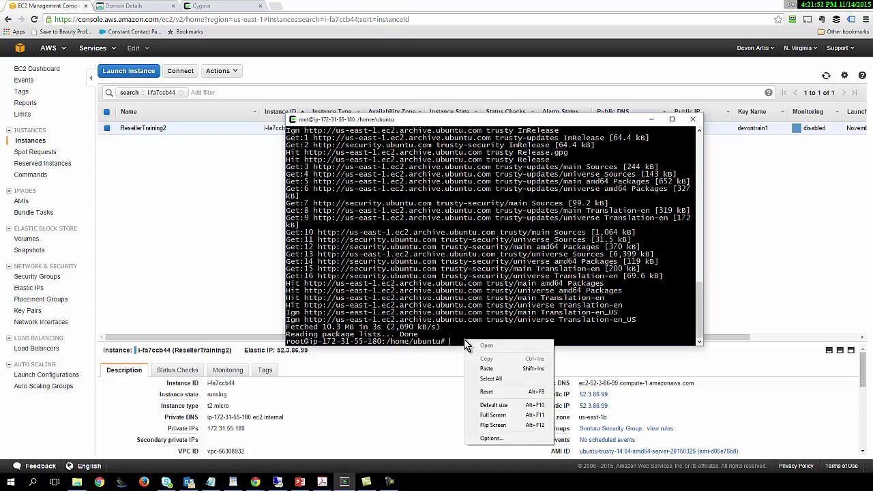
{"action": "left_click", "coordinate": [497, 367]}
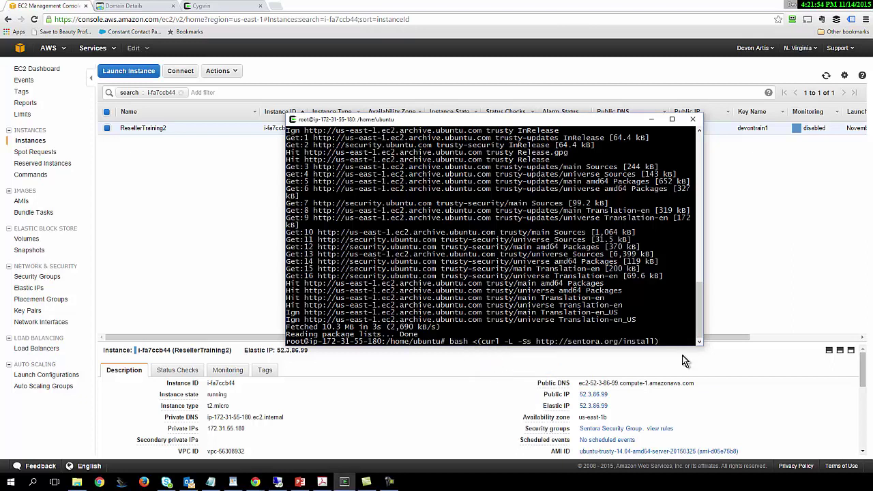
{"action": "key", "text": "Return"}
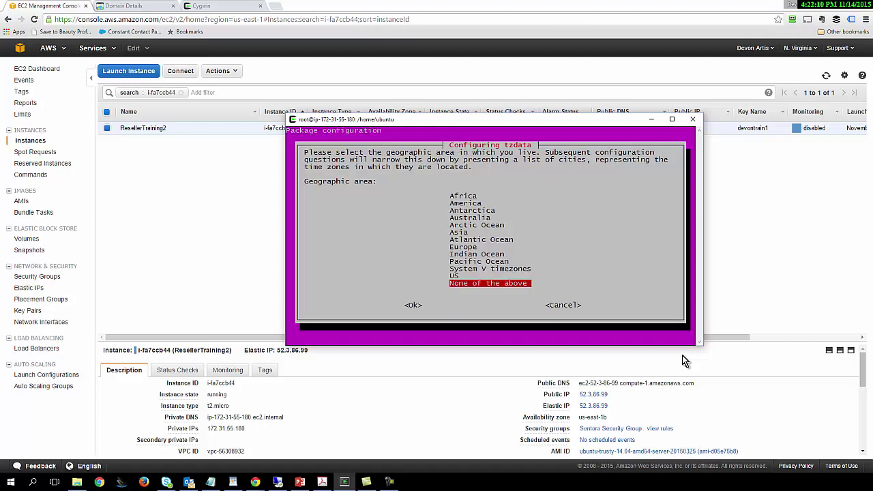
- Set the server's time zone to the US geographic area and the Eastern region
{"action": "key", "text": "Up"}
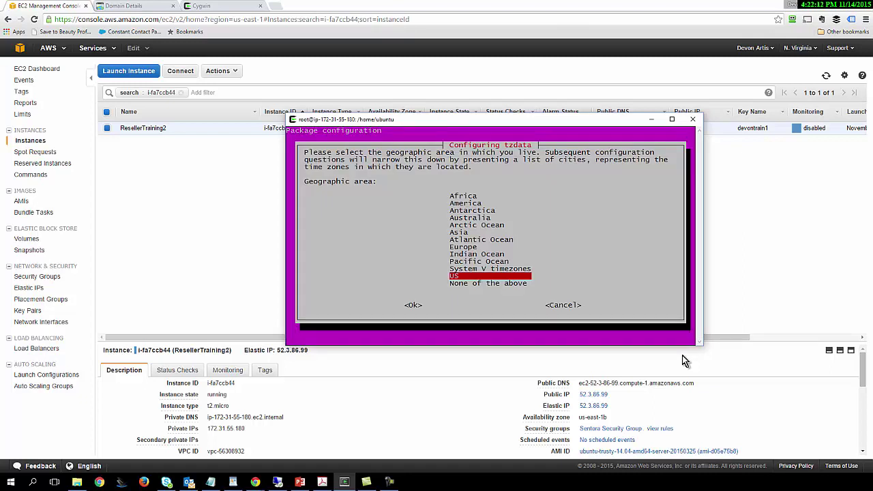
{"action": "key", "text": "Return"}
{"action": "key", "text": "Down"}
{"action": "key", "text": "Down"}
{"action": "key", "text": "Down"}
{"action": "key", "text": "Down"}
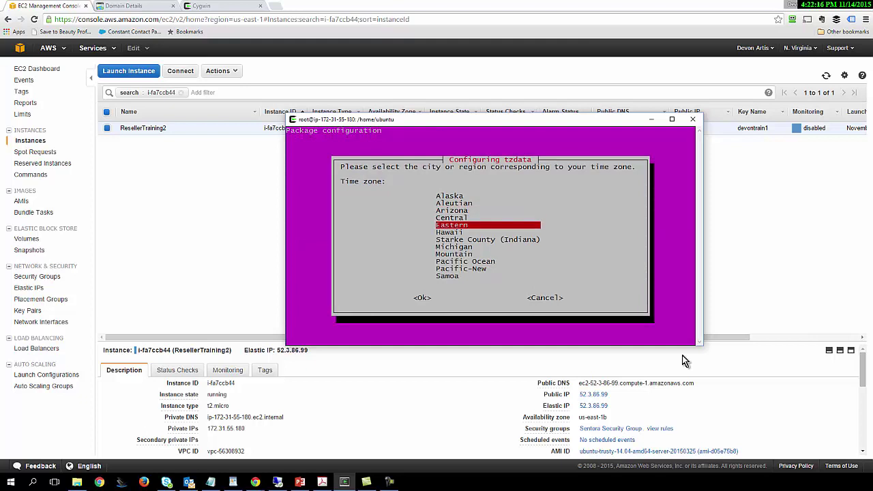
{"action": "key", "text": "Return"}
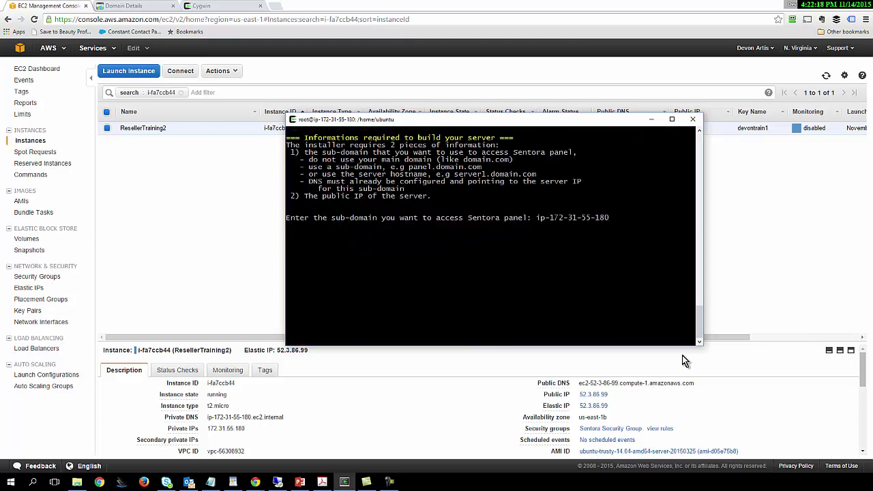
- Clear the suggested Sentora sub-domain and start a new one with the panel prefix
{"action": "key", "text": "BackSpace"}
{"action": "key", "text": "BackSpace"}
{"action": "key", "text": "BackSpace"}
{"action": "key", "text": "BackSpace"}
{"action": "key", "text": "BackSpace"}
{"action": "key", "text": "BackSpace"}
{"action": "key", "text": "BackSpace"}
{"action": "key", "text": "BackSpace"}
{"action": "key", "text": "BackSpace"}
{"action": "key", "text": "BackSpace"}
{"action": "key", "text": "BackSpace"}
{"action": "key", "text": "BackSpace"}
{"action": "key", "text": "BackSpace"}
{"action": "key", "text": "BackSpace"}
{"action": "key", "text": "BackSpace"}
{"action": "key", "text": "BackSpace"}
{"action": "type", "text": "panel.aw"}
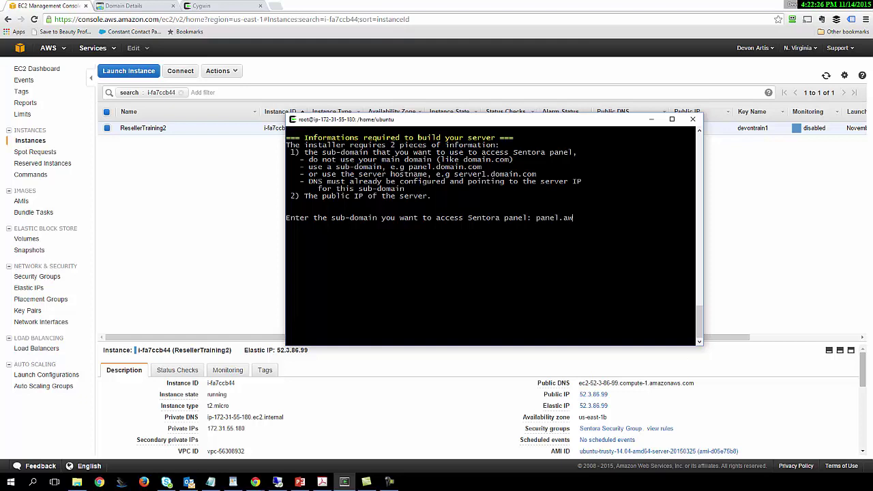
- Check the domain name on the GoDaddy domain details page and submit panel.devonartisaws.info as the Sentora sub-domain in the terminal
{"action": "left_click", "coordinate": [123, 6]}
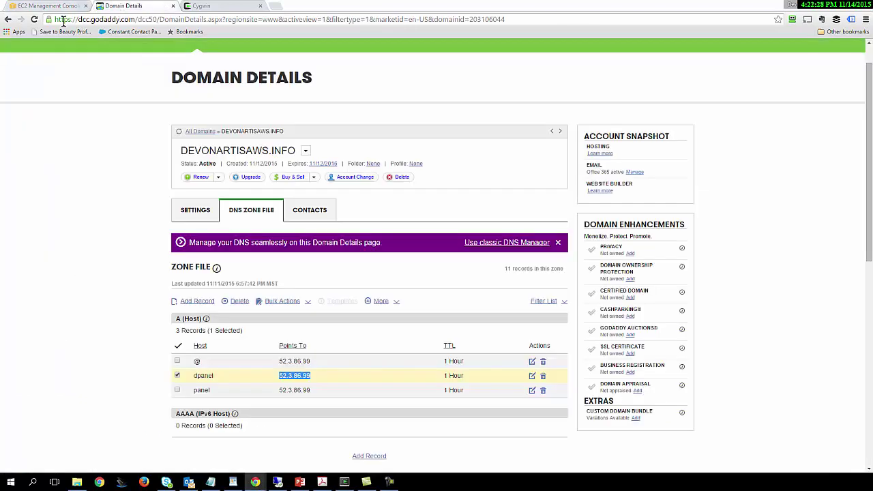
{"action": "left_click", "coordinate": [55, 5]}
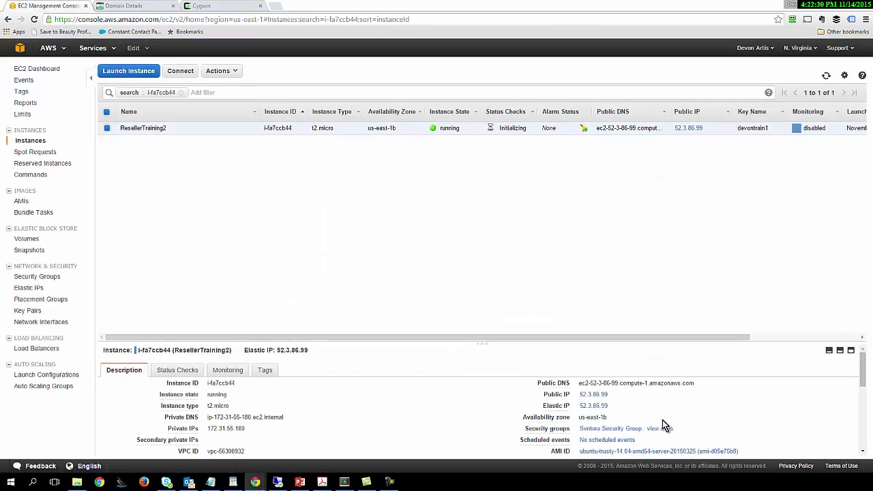
{"action": "mouse_move", "coordinate": [344, 481]}
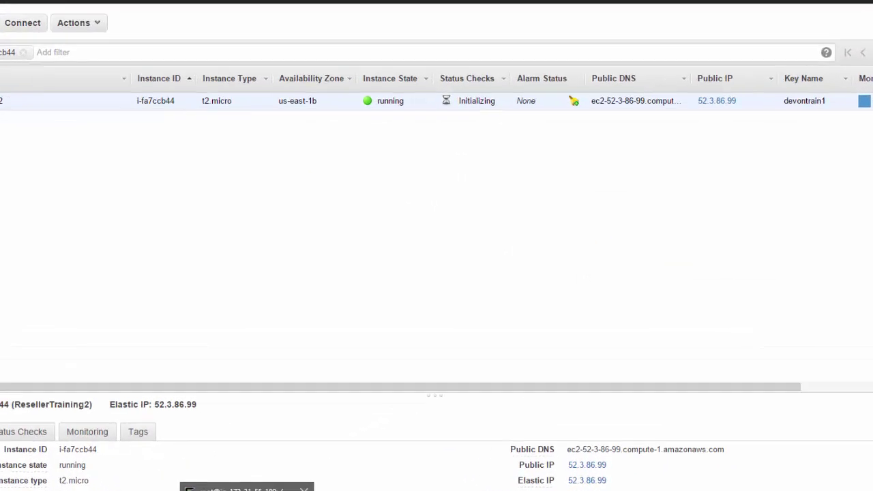
{"action": "left_click", "coordinate": [253, 484]}
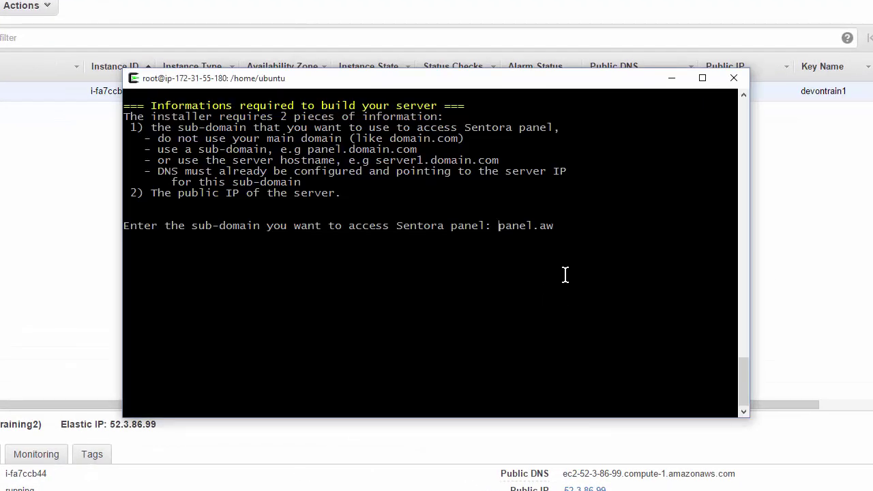
{"action": "key", "text": "BackSpace"}
{"action": "key", "text": "BackSpace"}
{"action": "type", "text": "devonartisaws.info"}
{"action": "key", "text": "Return"}
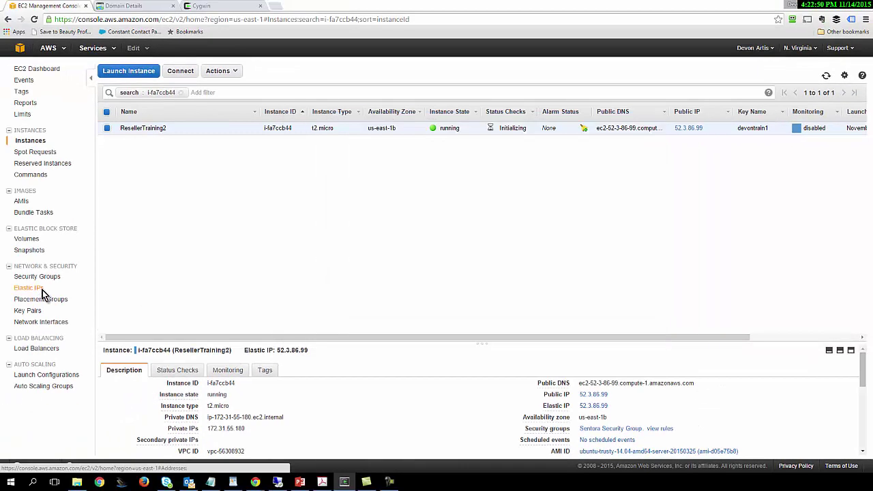
- Check the Elastic IPs list and confirm 52.3.86.99 as the server's public IP in the Sentora installer
{"action": "left_click", "coordinate": [20, 289]}
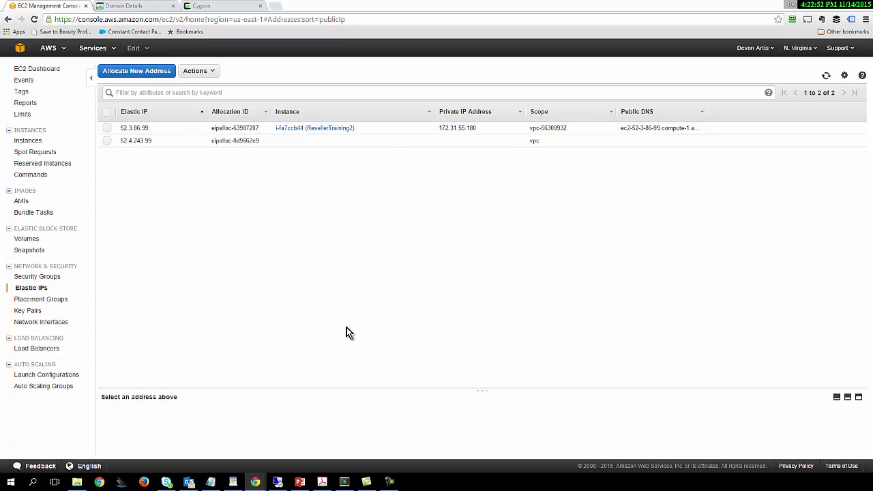
{"action": "left_click", "coordinate": [352, 485]}
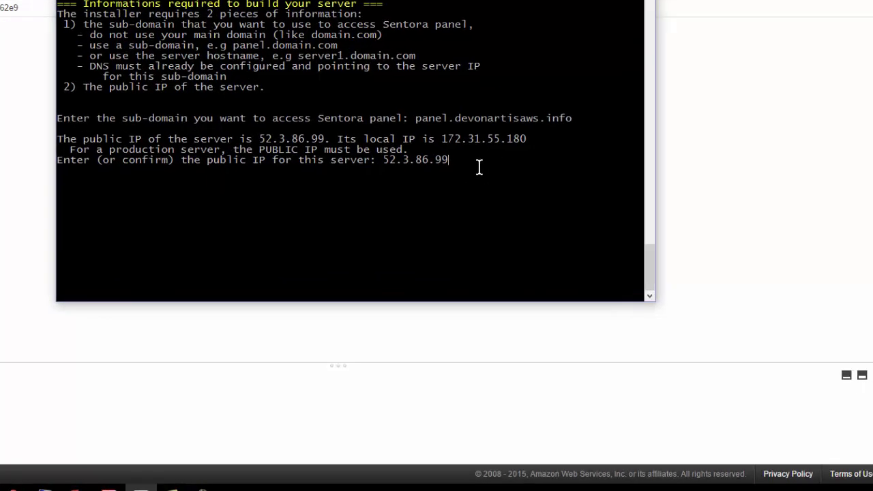
{"action": "key", "text": "Return"}
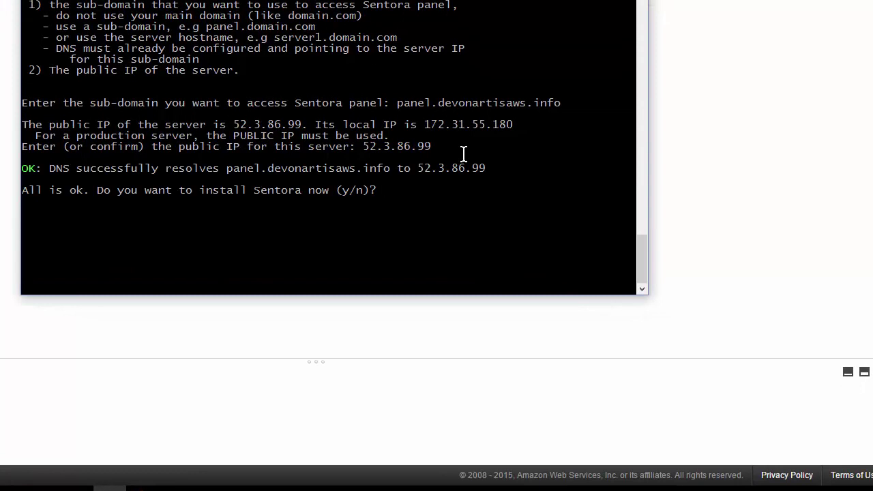
- Answer y to install Sentora and keep the local version of menu.lst currently installed
{"action": "type", "text": "y"}
{"action": "key", "text": "Return"}
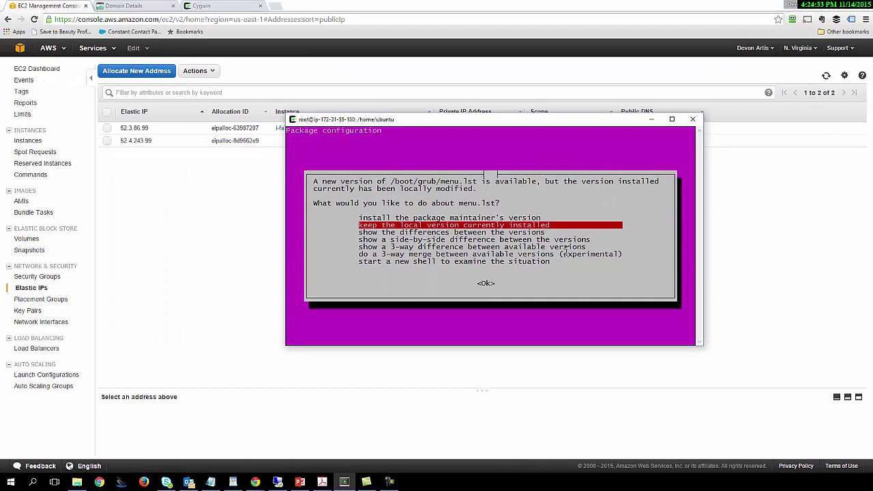
{"action": "key", "text": "Return"}
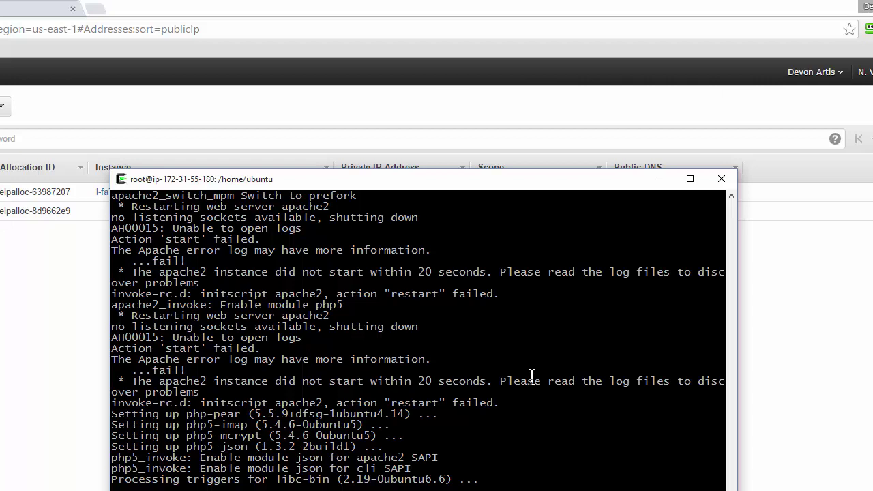
- Look up zpanel in a new browser tab and open the ZPanel website
{"action": "left_click", "coordinate": [97, 19]}
{"action": "left_click", "coordinate": [96, 12]}
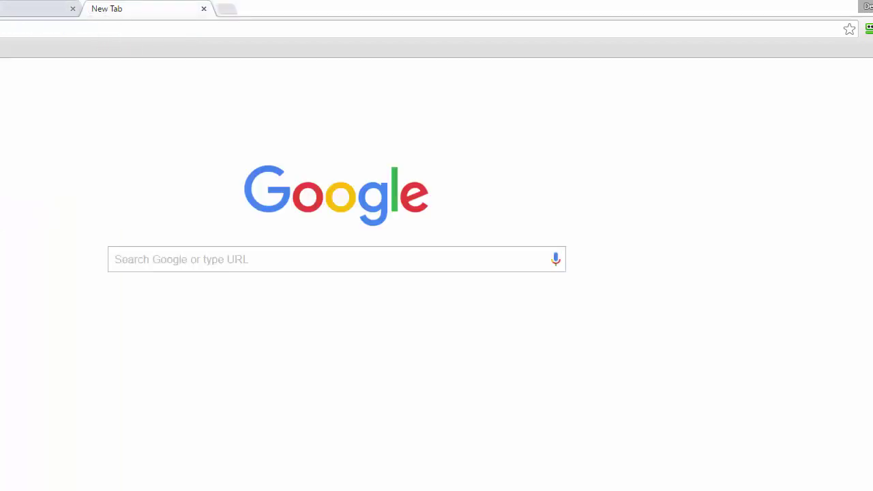
{"action": "type", "text": "za"}
{"action": "key", "text": "BackSpace"}
{"action": "type", "text": "pane"}
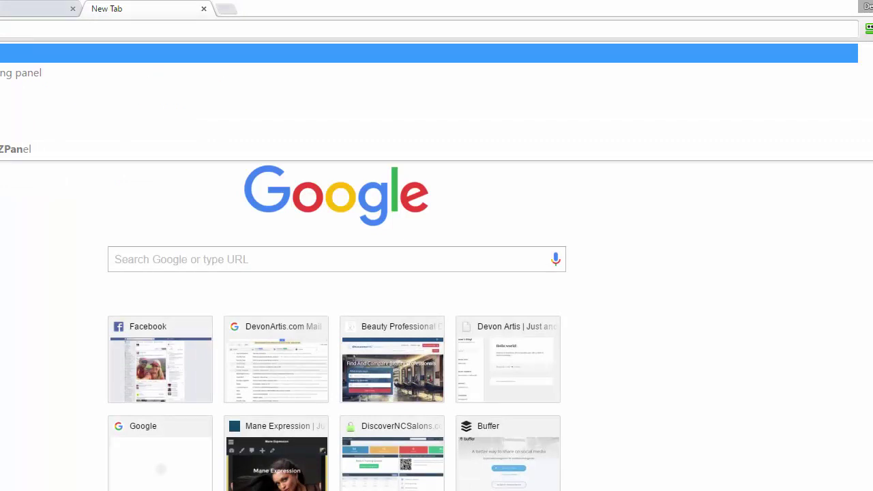
{"action": "key", "text": "Down"}
{"action": "key", "text": "Return"}
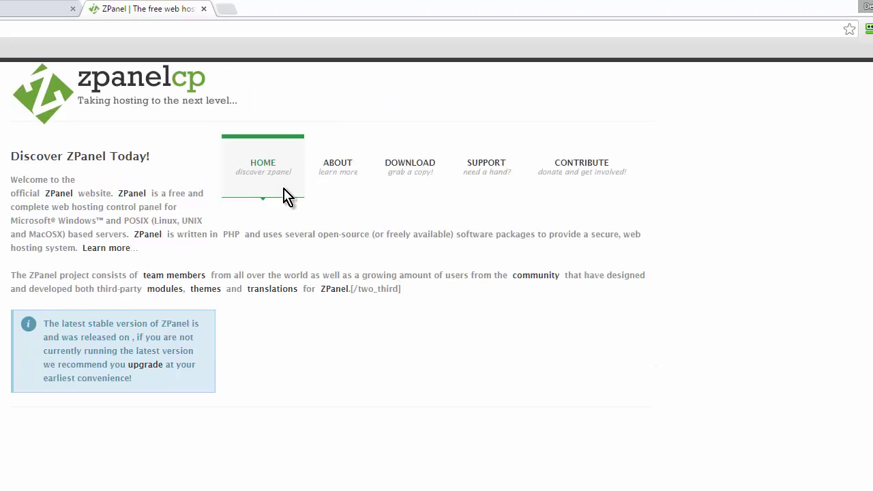
- Examine ZPanel's About page and its Download page, covering the Linux installers, Windows installers and Windows runtime prerequisites
{"action": "left_click", "coordinate": [343, 167]}
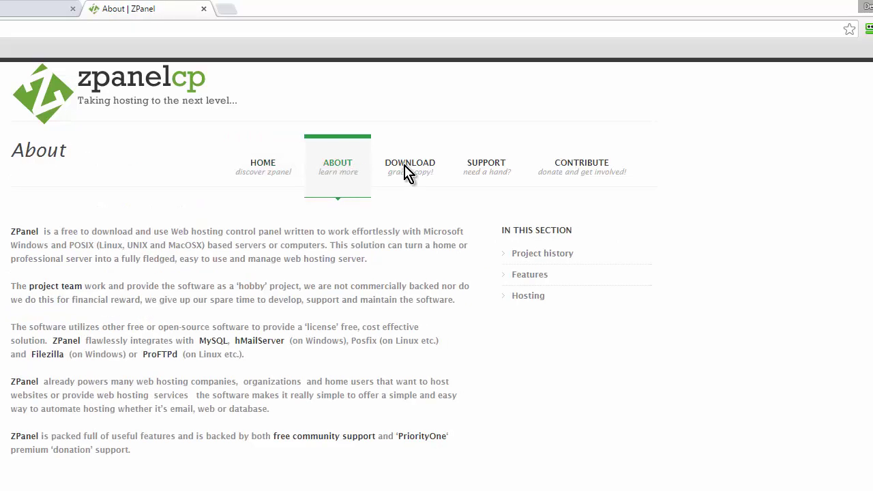
{"action": "left_click", "coordinate": [406, 169]}
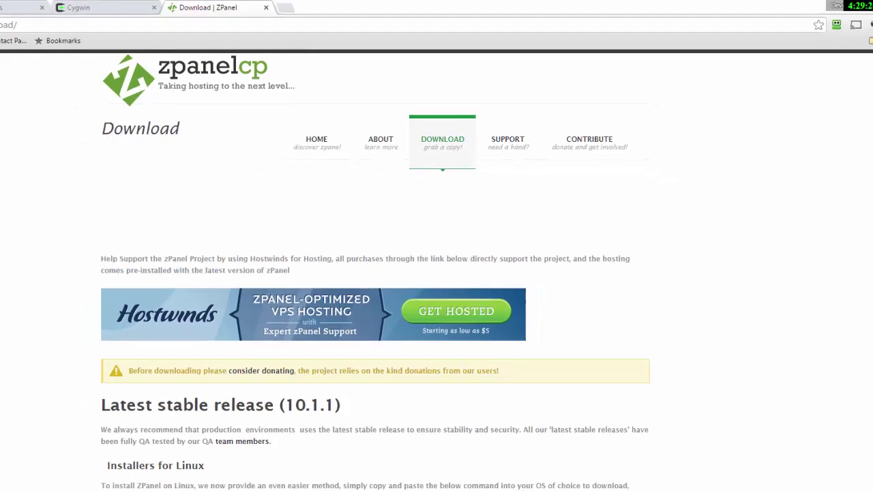
{"action": "scroll", "coordinate": [120, 268], "scroll_direction": "down", "scroll_amount": 1}
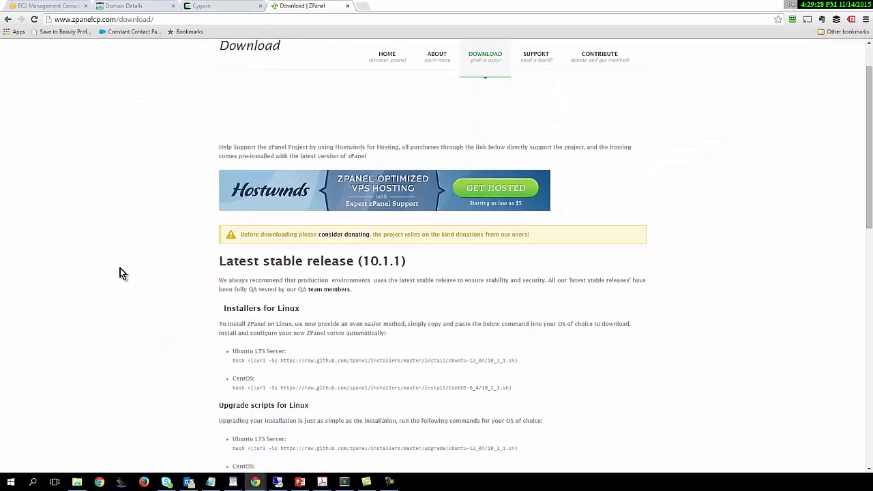
{"action": "scroll", "coordinate": [120, 268], "scroll_direction": "down", "scroll_amount": 2}
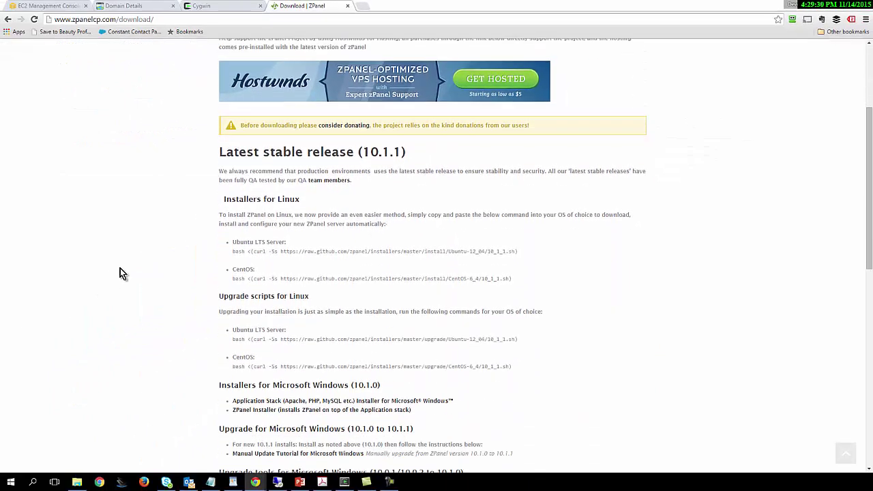
{"action": "scroll", "coordinate": [120, 268], "scroll_direction": "down", "scroll_amount": 1}
{"action": "scroll", "coordinate": [120, 268], "scroll_direction": "down", "scroll_amount": 2}
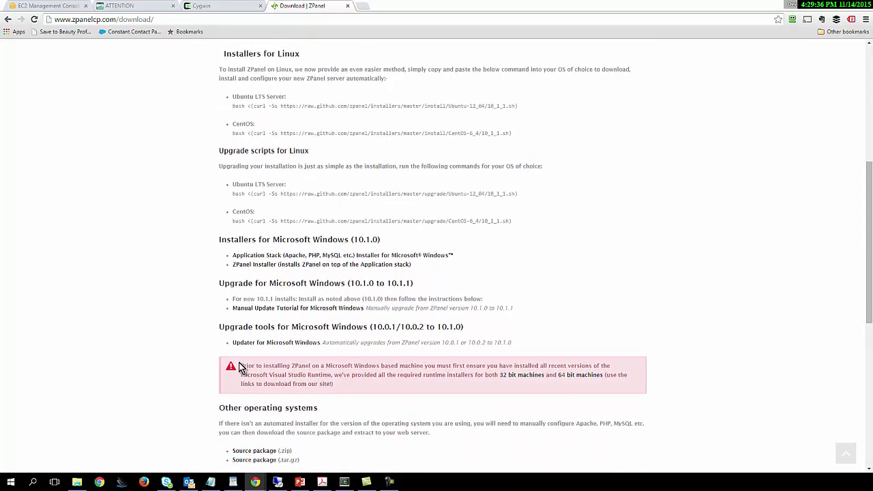
{"action": "left_click_drag", "start_coordinate": [238, 366], "coordinate": [366, 387]}
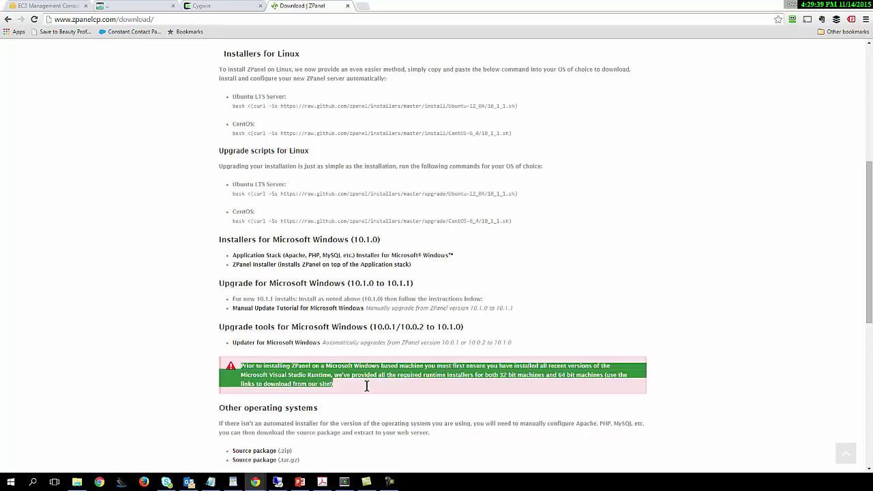
{"action": "left_click", "coordinate": [134, 322]}
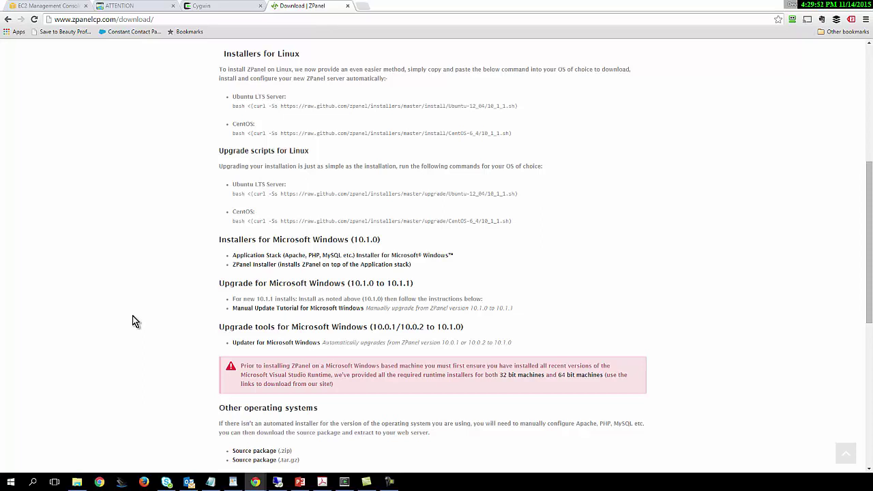
- Stay logged in to the GoDaddy domain details page and switch back to the installer terminal
{"action": "left_click", "coordinate": [220, 11]}
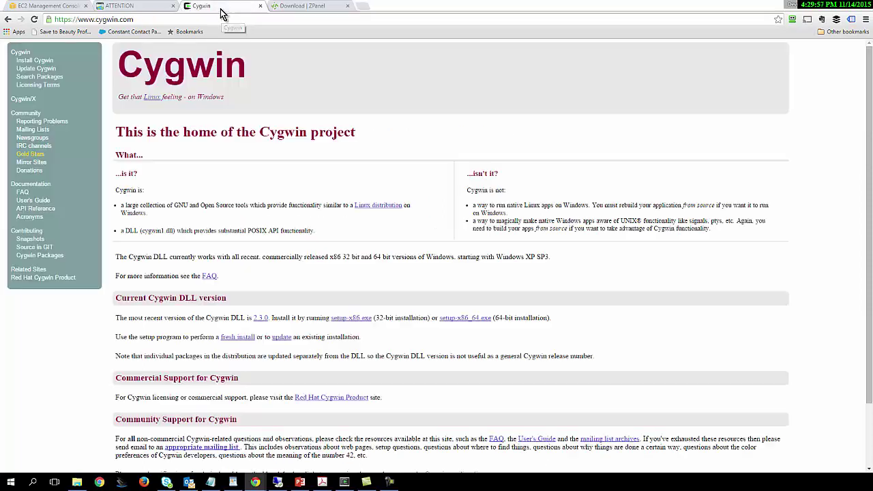
{"action": "left_click", "coordinate": [137, 7]}
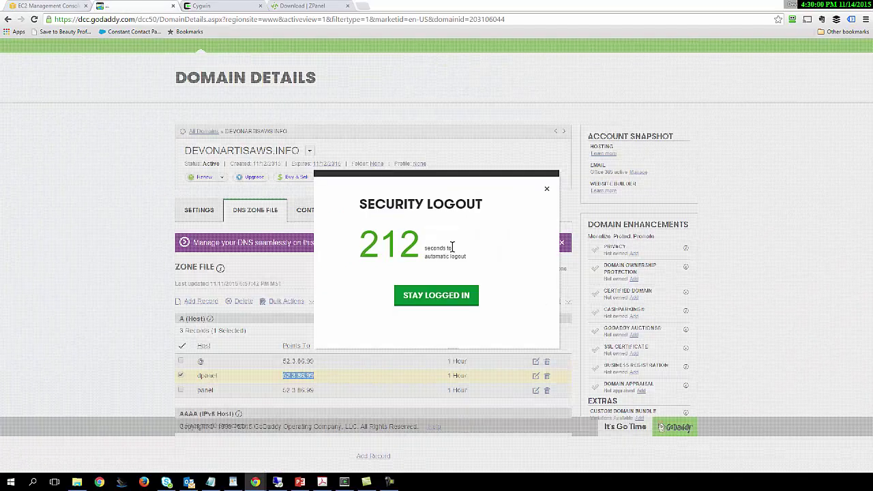
{"action": "left_click", "coordinate": [437, 295]}
{"action": "left_click", "coordinate": [342, 482]}
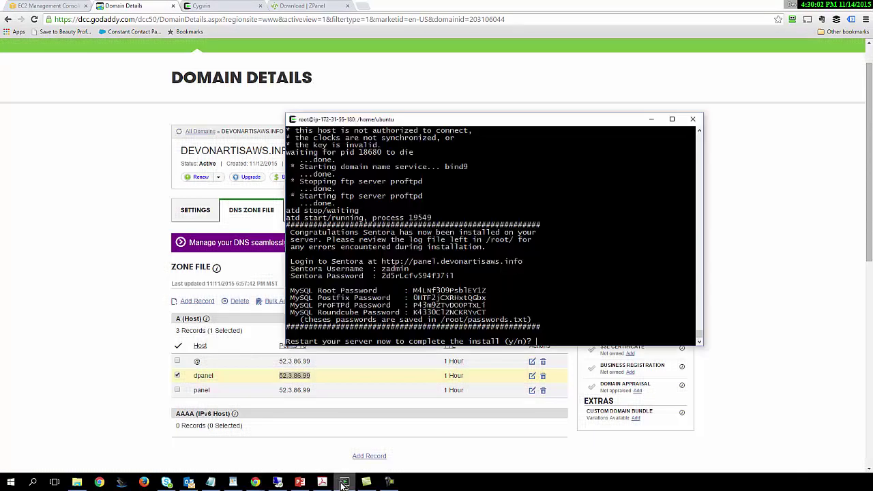
- Enter y at the server restart prompt and copy Sentora's installation summary with its login details from the terminal
{"action": "type", "text": "y"}
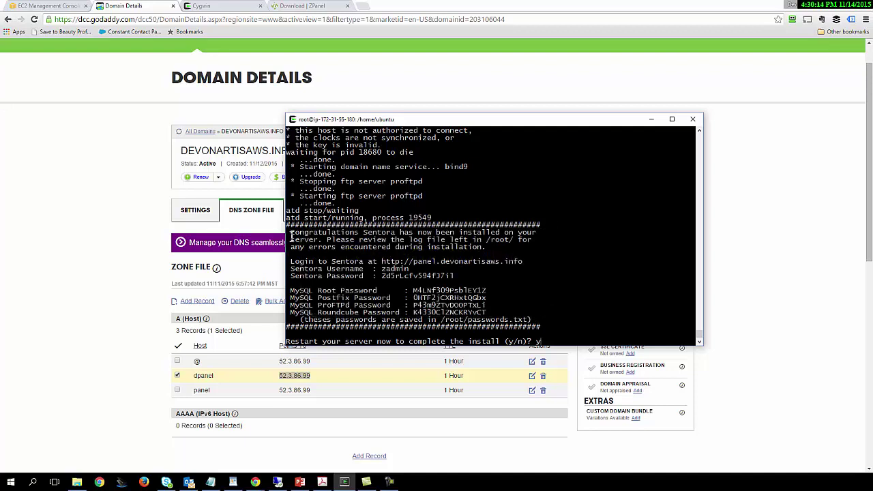
{"action": "double_click", "coordinate": [293, 234]}
{"action": "left_click_drag", "start_coordinate": [325, 240], "coordinate": [540, 318]}
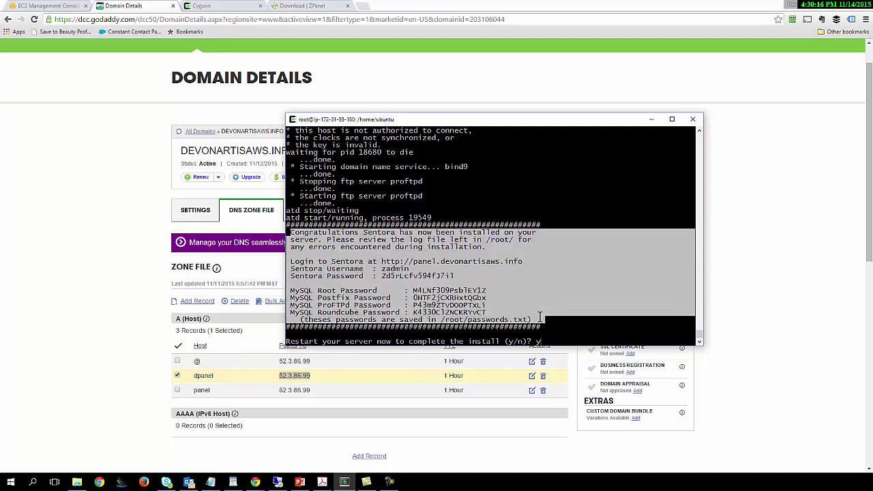
{"action": "right_click", "coordinate": [428, 275]}
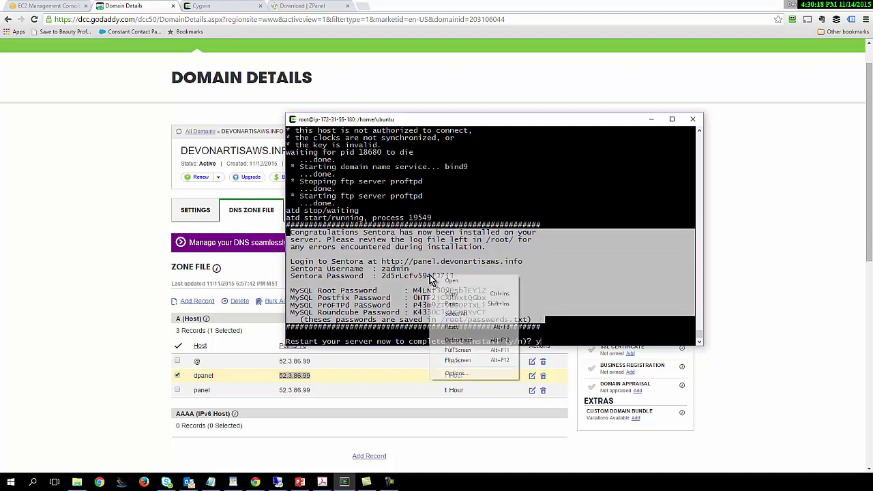
{"action": "left_click", "coordinate": [456, 295]}
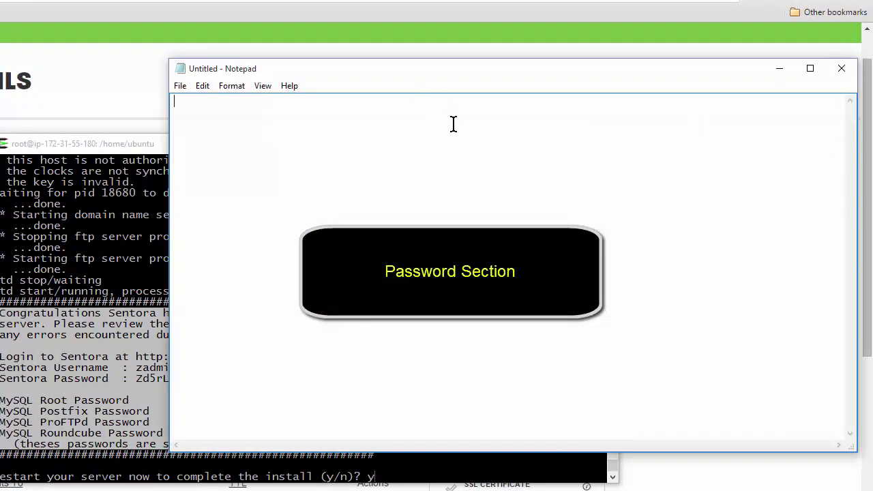
- Move and close the Notepad window, and submit the server restart in the terminal
{"action": "left_click_drag", "start_coordinate": [411, 71], "coordinate": [494, 86]}
{"action": "key", "text": "alt+F4"}
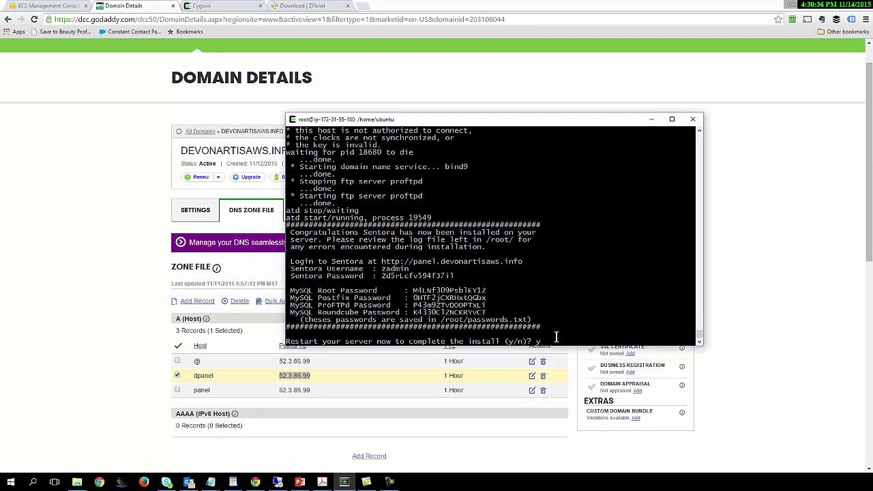
{"action": "key", "text": "Return"}
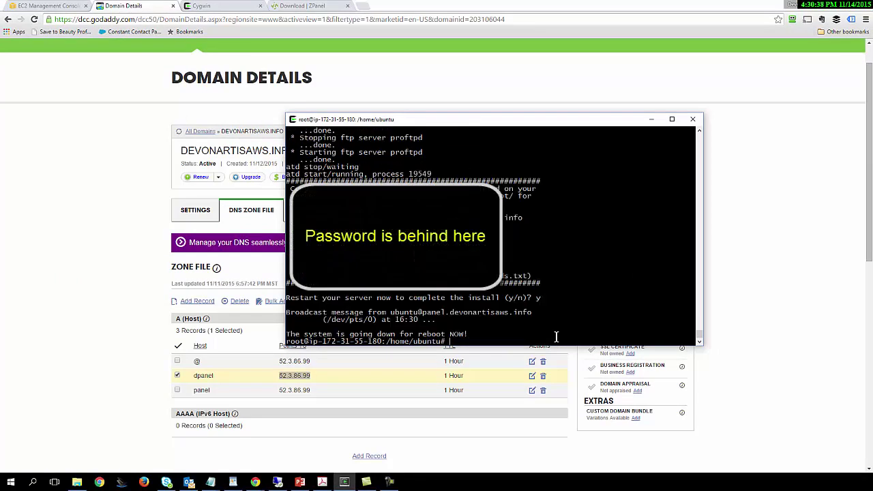
- Check the status of the ResellerTraining2 instance in the EC2 instances list
{"action": "left_click", "coordinate": [61, 6]}
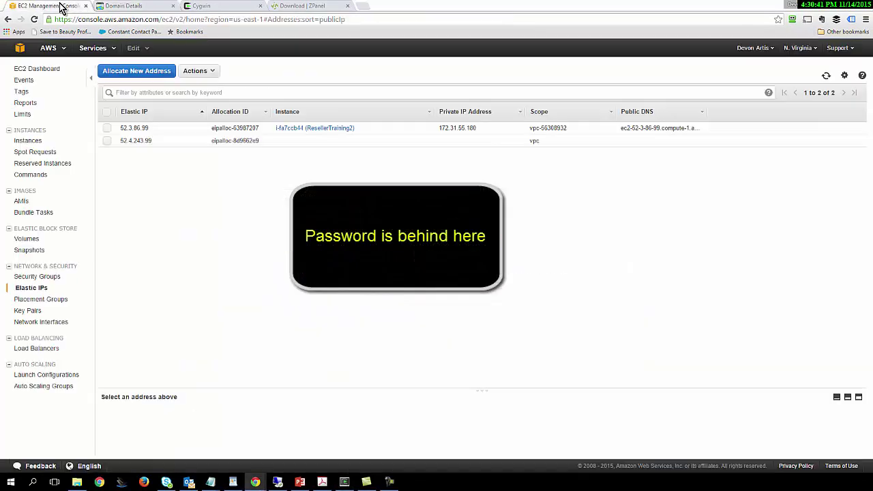
{"action": "left_click", "coordinate": [28, 142]}
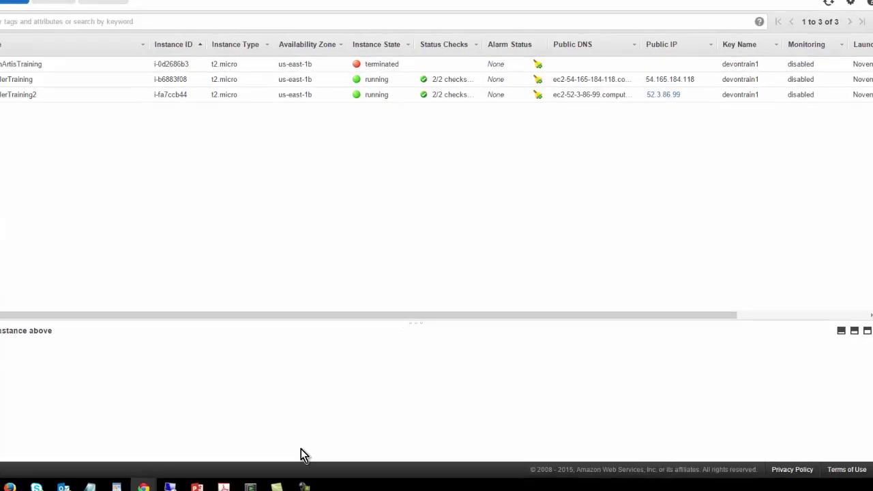
{"action": "left_click", "coordinate": [140, 489]}
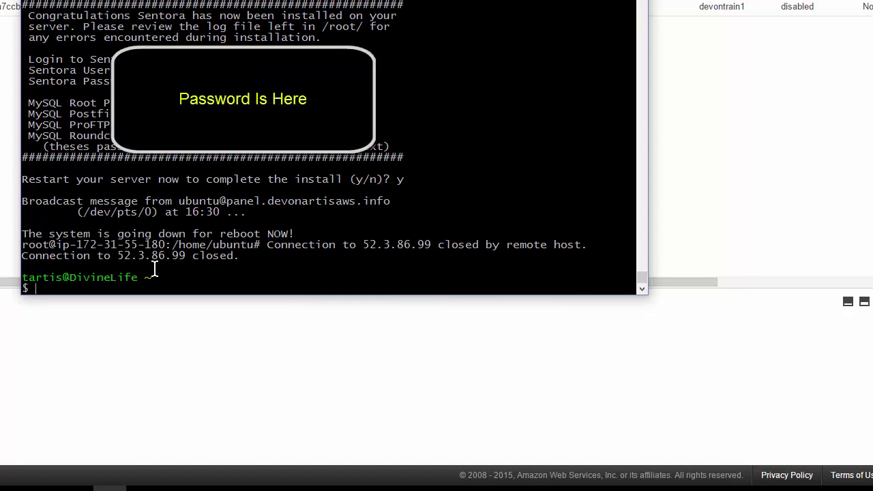
{"action": "right_click", "coordinate": [139, 288]}
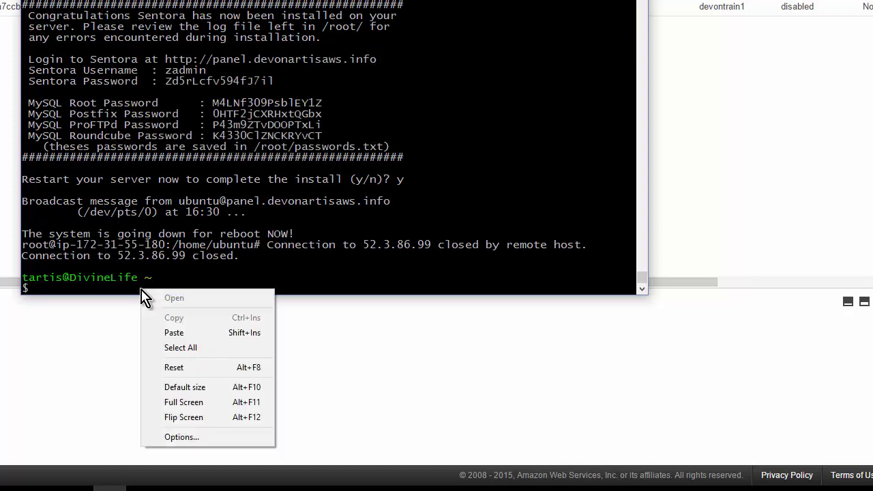
{"action": "left_click", "coordinate": [185, 333]}
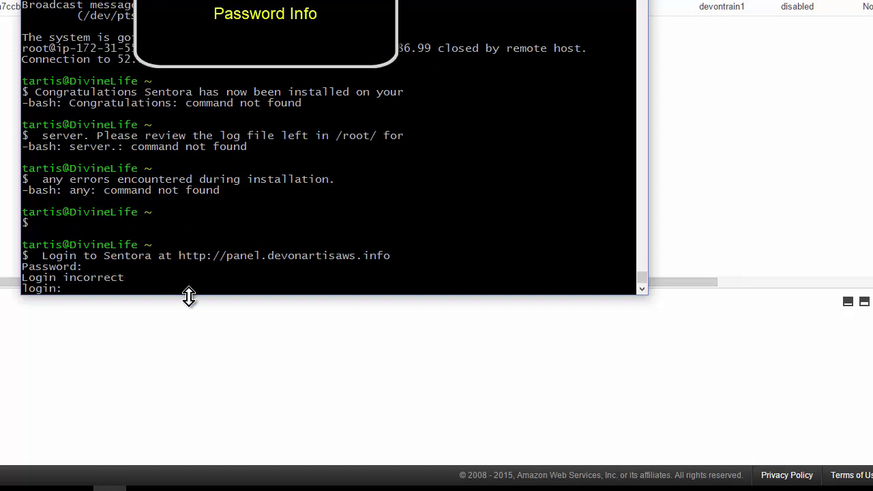
{"action": "type", "text": "exit"}
{"action": "key", "text": "Return"}
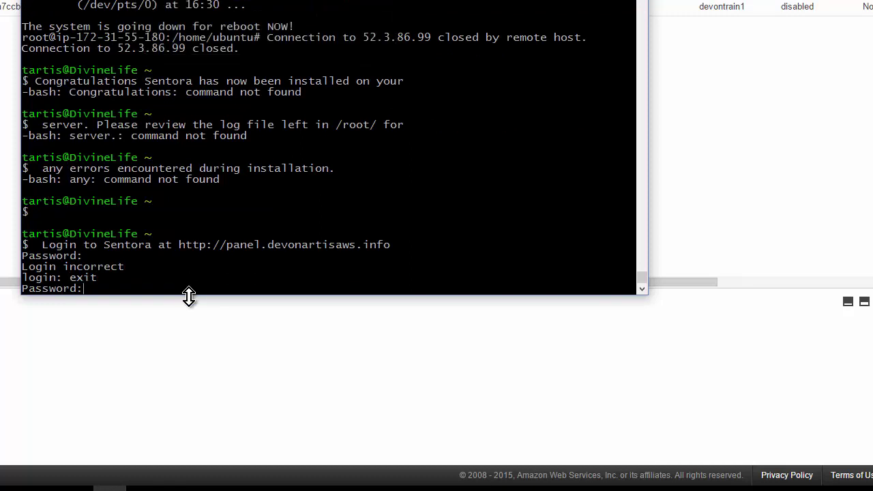
{"action": "key", "text": "Return"}
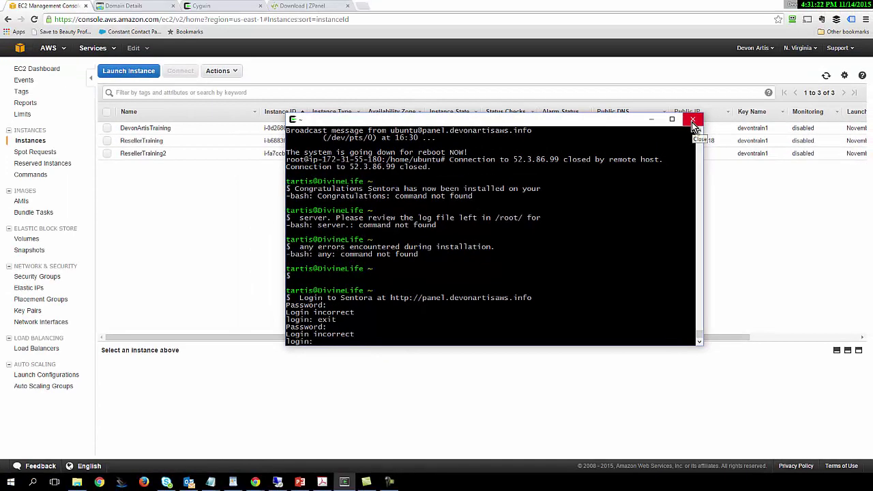
- Close the terminal session despite its running processes and open a new Cygwin terminal window
{"action": "left_click", "coordinate": [692, 123]}
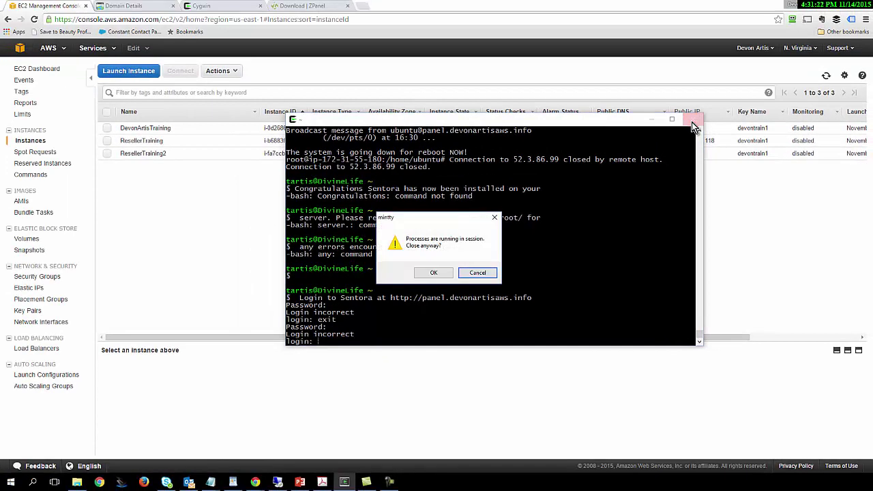
{"action": "left_click", "coordinate": [442, 273]}
{"action": "left_click", "coordinate": [346, 484]}
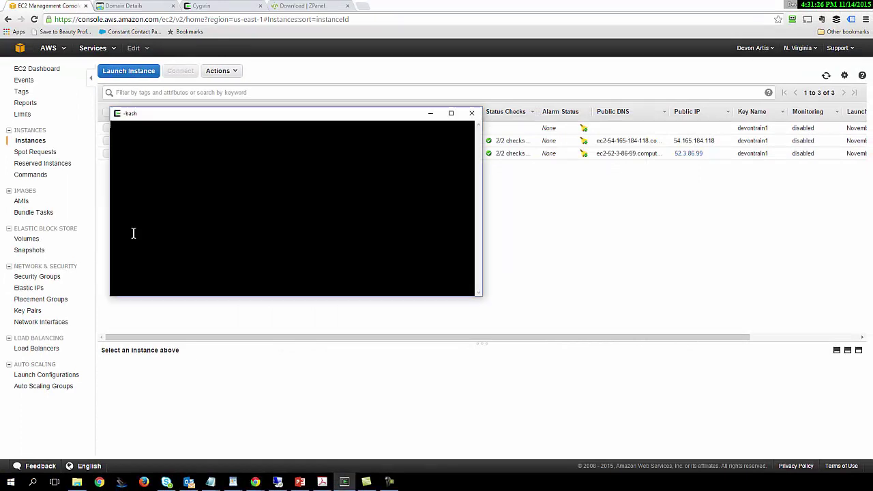
- Select the ResellerTraining2 instance in the EC2 console and copy the example SSH command from its connection instructions
{"action": "left_click", "coordinate": [312, 67]}
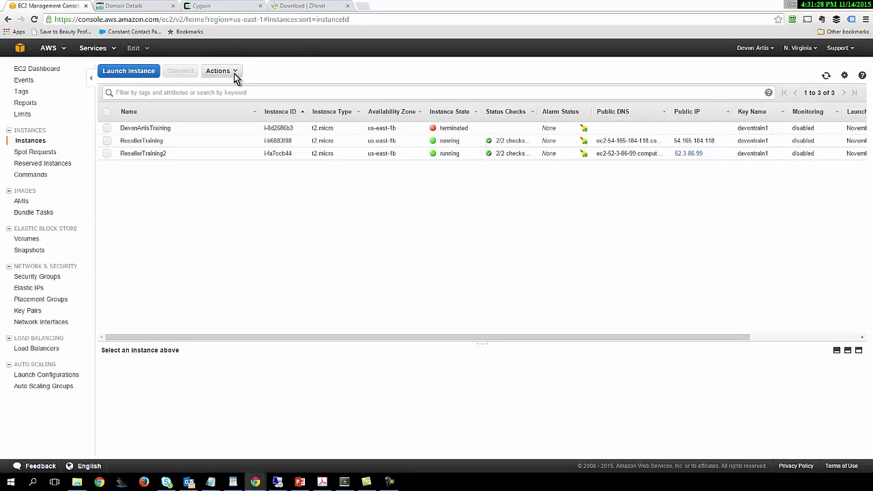
{"action": "left_click", "coordinate": [104, 155]}
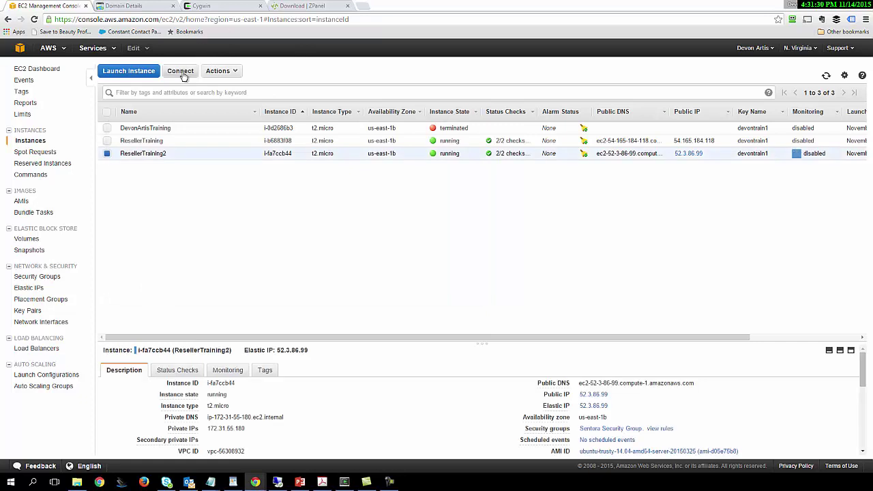
{"action": "left_click", "coordinate": [181, 72]}
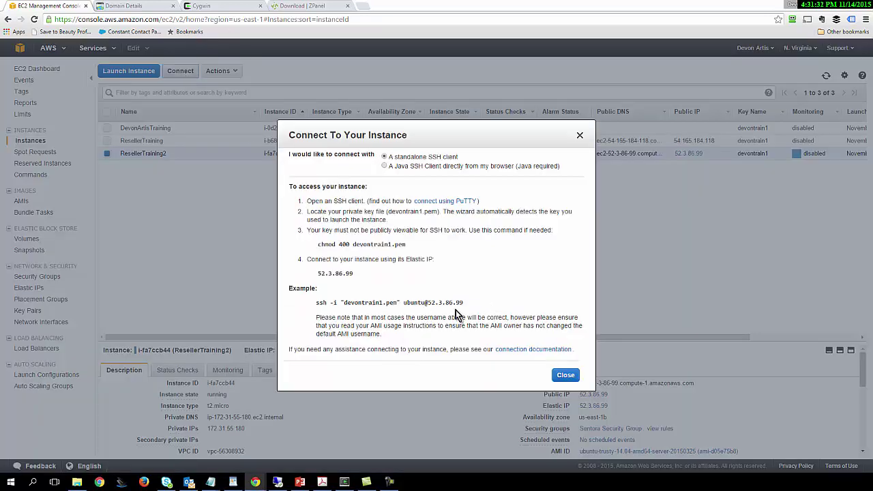
{"action": "left_click_drag", "start_coordinate": [464, 302], "coordinate": [315, 301]}
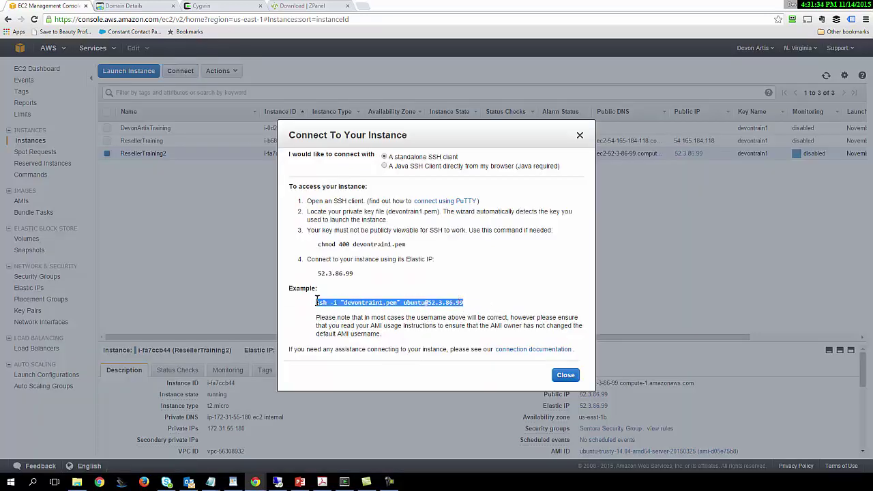
{"action": "right_click", "coordinate": [316, 302]}
{"action": "left_click", "coordinate": [330, 309]}
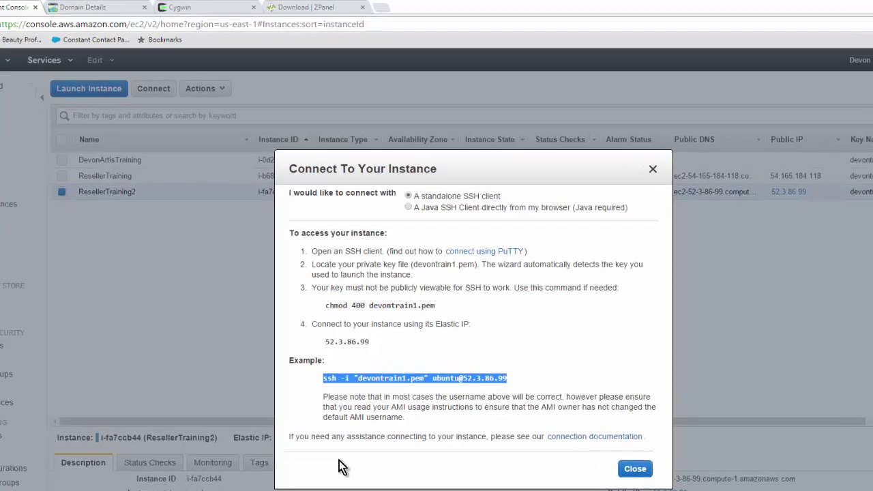
{"action": "key", "text": "alt+Tab"}
{"action": "right_click", "coordinate": [394, 327]}
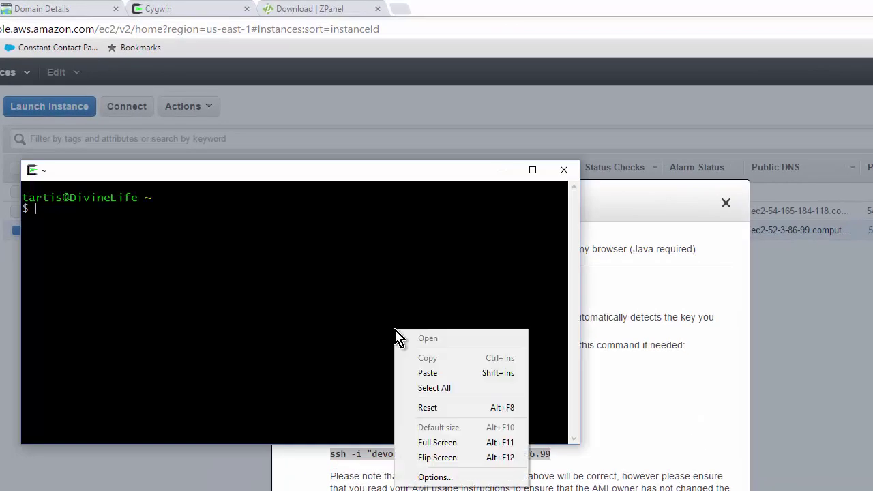
{"action": "left_click", "coordinate": [456, 373]}
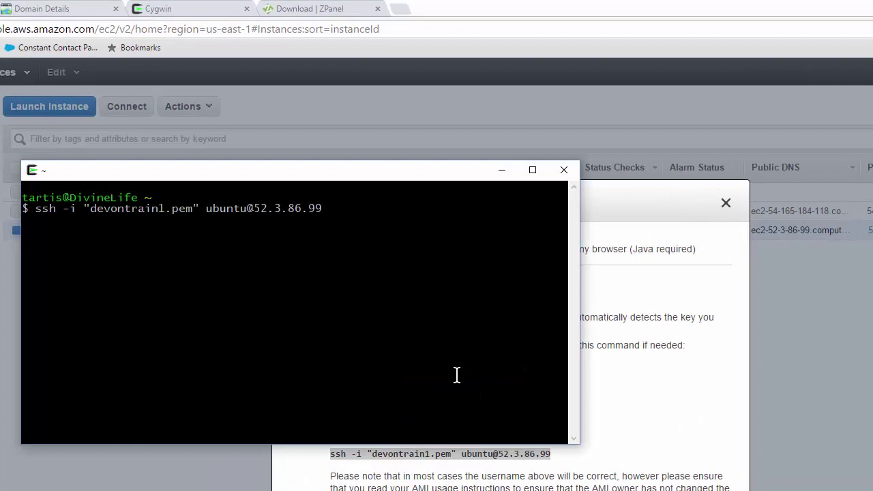
{"action": "key", "text": "Return"}
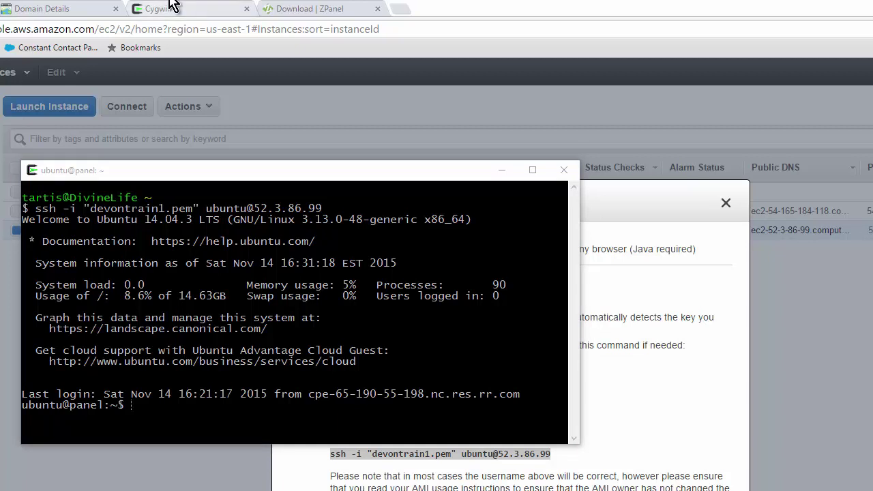
- Load panel.devonartisaws.info in the browser in place of the ZPanel download page
{"action": "left_click", "coordinate": [75, 8]}
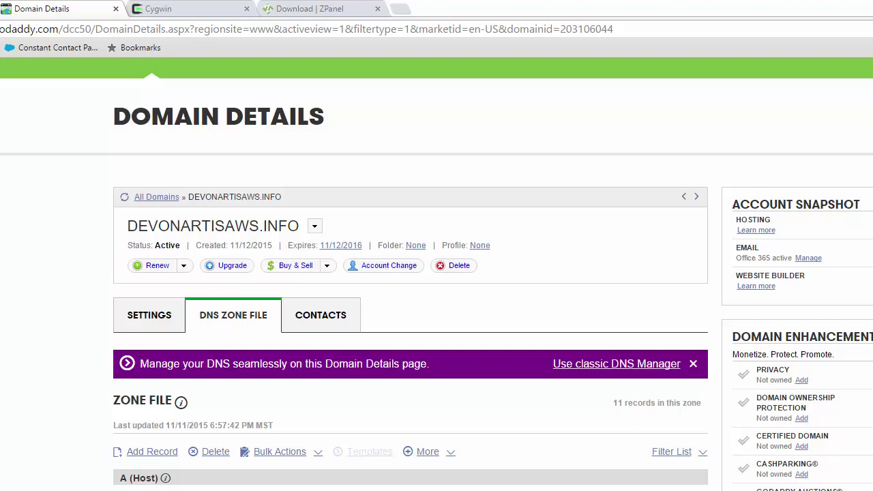
{"action": "left_click", "coordinate": [321, 9]}
{"action": "left_click", "coordinate": [323, 25]}
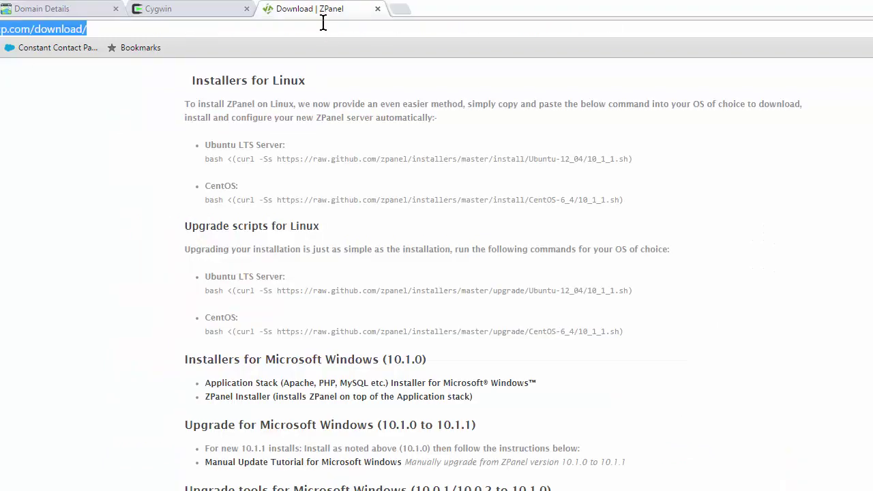
{"action": "key", "text": "ctrl+v"}
{"action": "key", "text": "Return"}
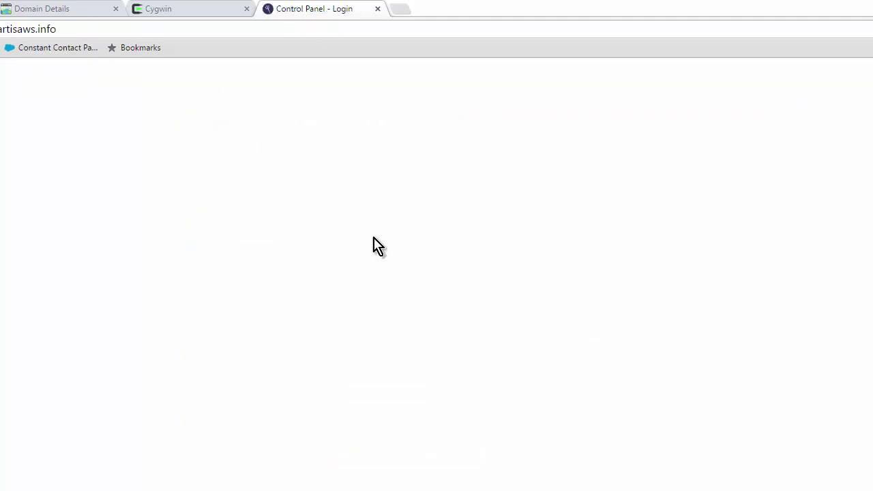
- Try to log in to the Sentora control panel as zadmin with an account password
{"action": "left_click", "coordinate": [567, 356]}
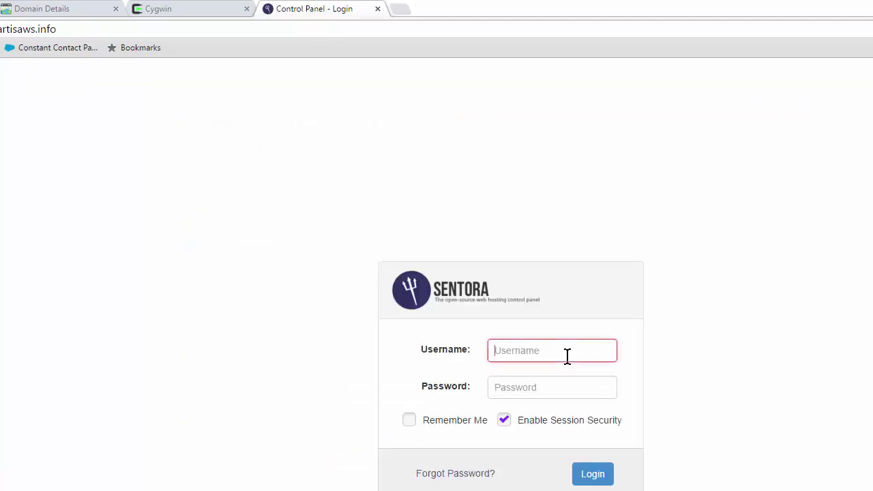
{"action": "type", "text": "za"}
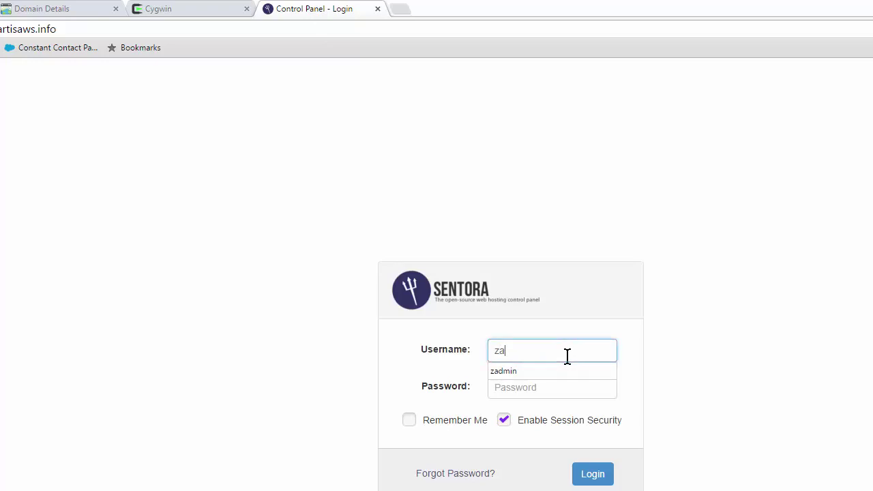
{"action": "key", "text": "Down"}
{"action": "key", "text": "Tab"}
{"action": "type", "text": "****"}
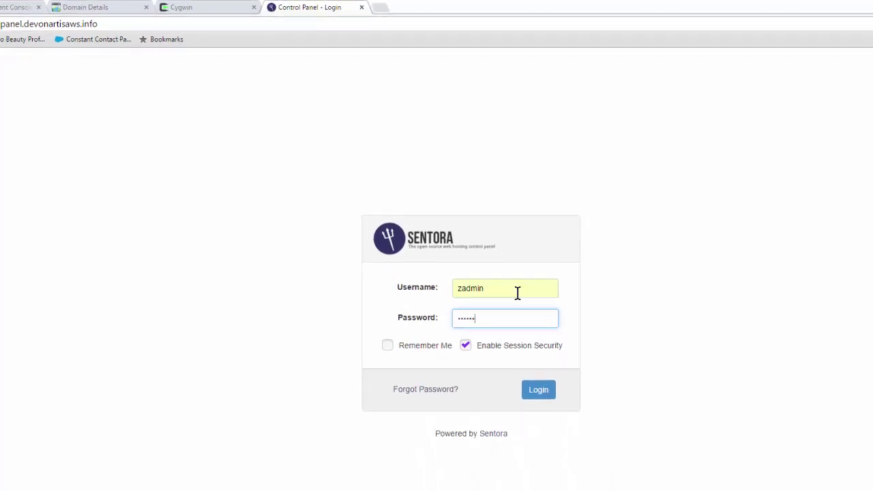
{"action": "key", "text": "Return"}
{"action": "left_click", "coordinate": [520, 316]}
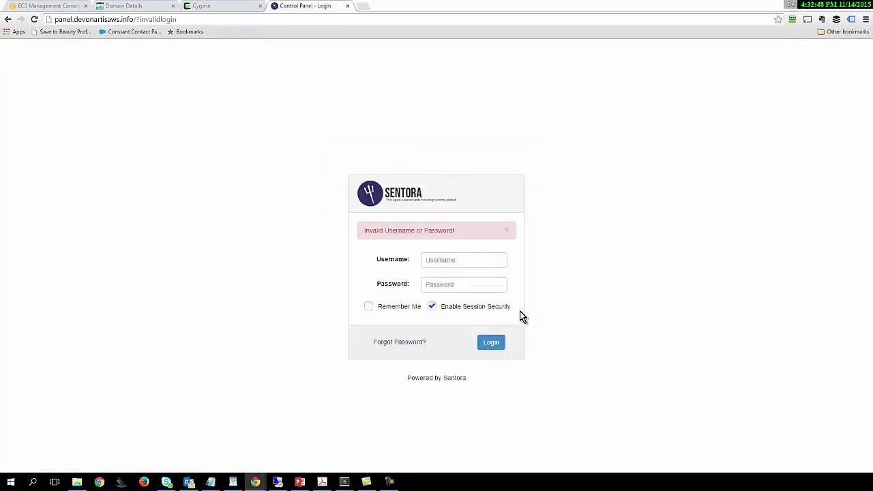
- Enter zadmin as the username in the Sentora login form
{"action": "left_click", "coordinate": [461, 266]}
{"action": "type", "text": "z"}
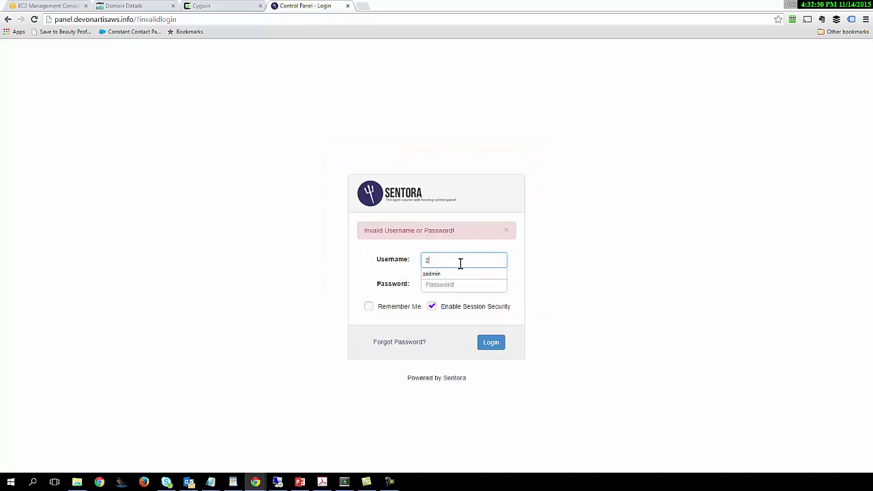
{"action": "type", "text": "amdin"}
{"action": "key", "text": "BackSpace"}
{"action": "key", "text": "BackSpace"}
{"action": "key", "text": "BackSpace"}
{"action": "key", "text": "BackSpace"}
{"action": "type", "text": "dmin"}
{"action": "key", "text": "Tab"}
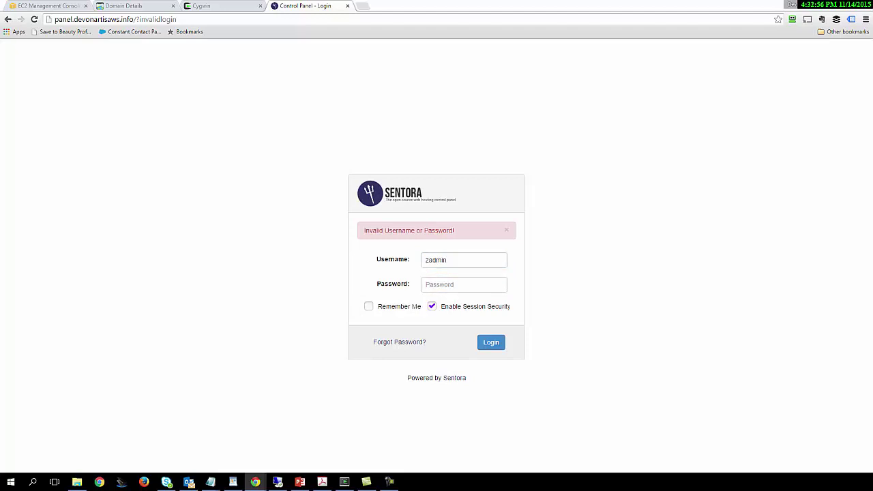
- Log in to Sentora with the account password copied from the saved login details, and dismiss the browser's offer to save it
{"action": "key", "text": "alt+Tab"}
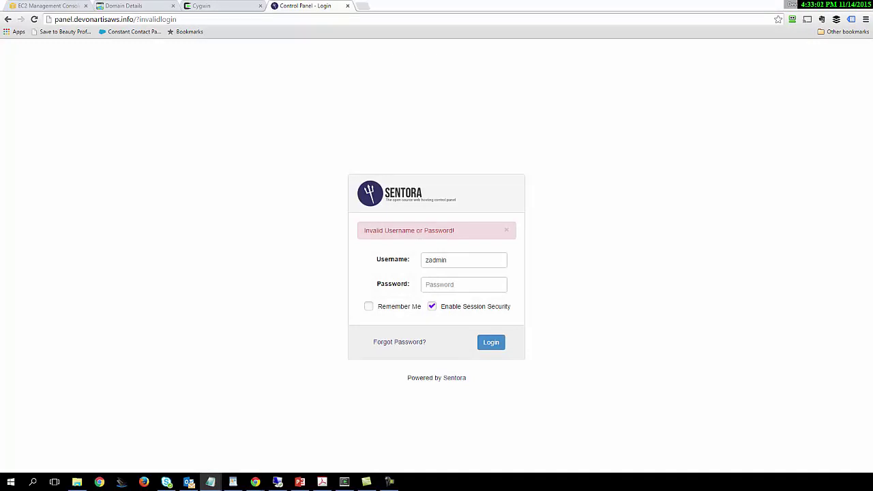
{"action": "right_click", "coordinate": [468, 280]}
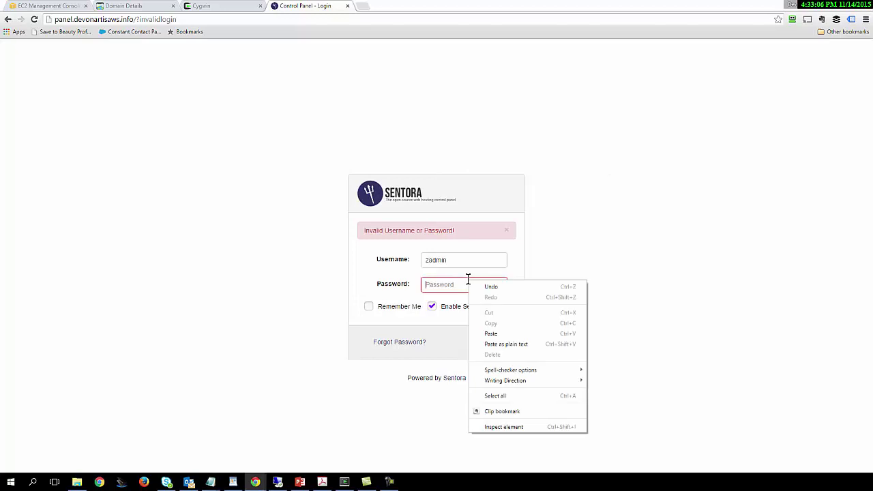
{"action": "left_click", "coordinate": [492, 339]}
{"action": "left_click", "coordinate": [491, 341]}
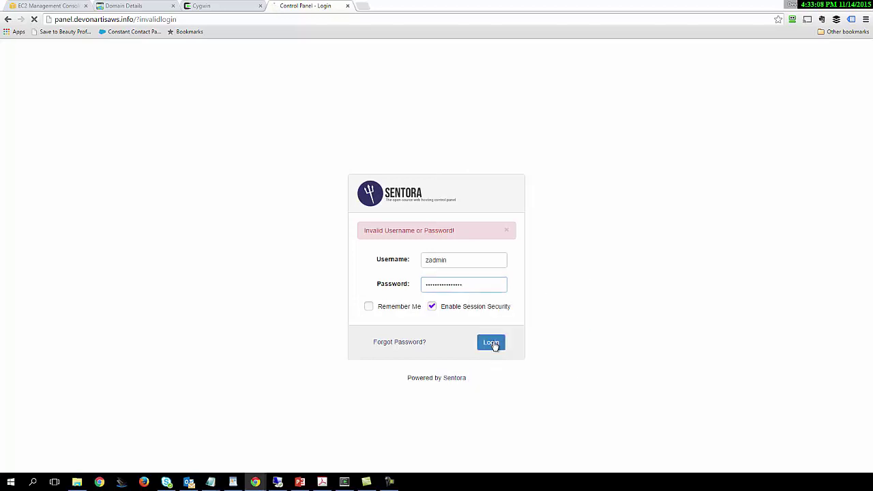
{"action": "left_click", "coordinate": [537, 317]}
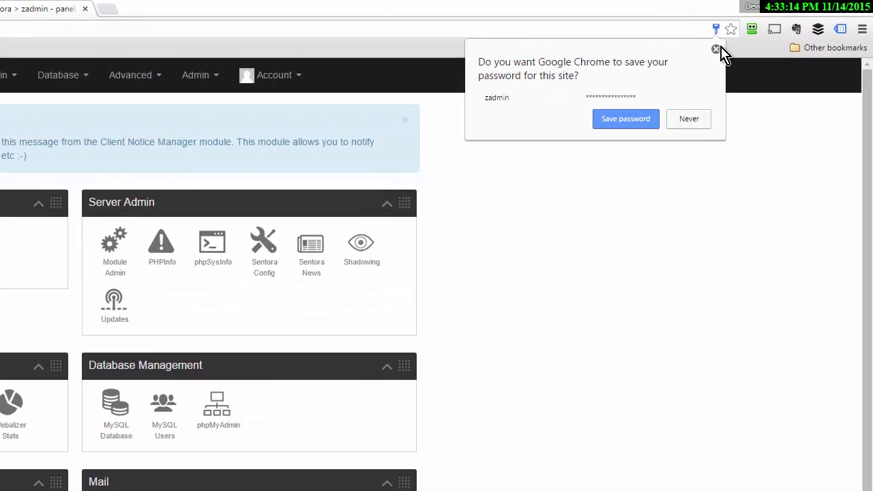
{"action": "left_click", "coordinate": [737, 42]}
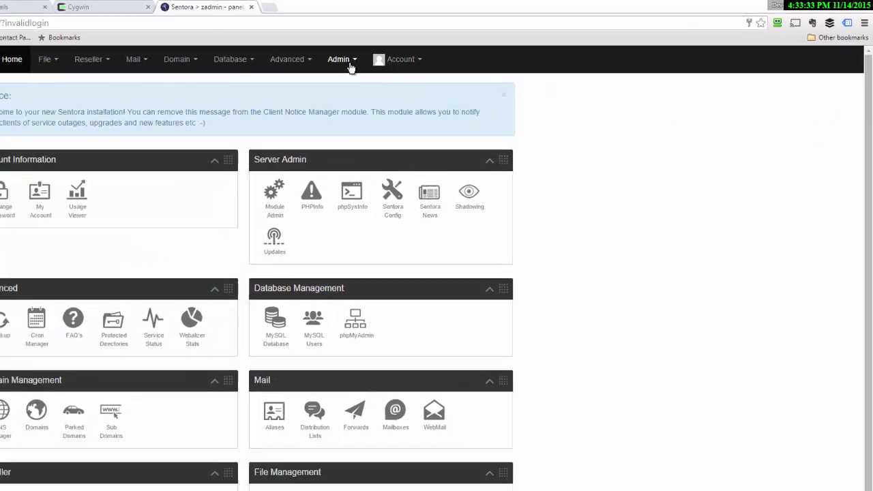
- Open Sentora's Module Admin page and look through the list of configurable modules and their access settings
{"action": "left_click", "coordinate": [349, 63]}
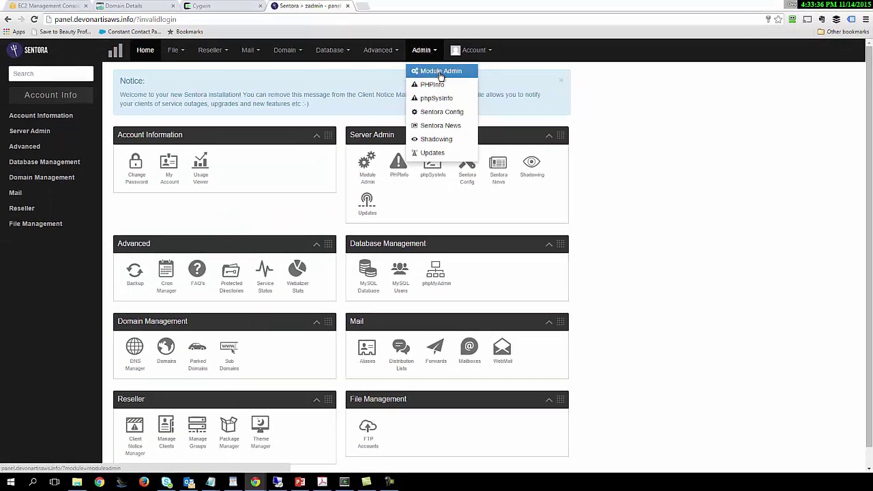
{"action": "left_click", "coordinate": [440, 72]}
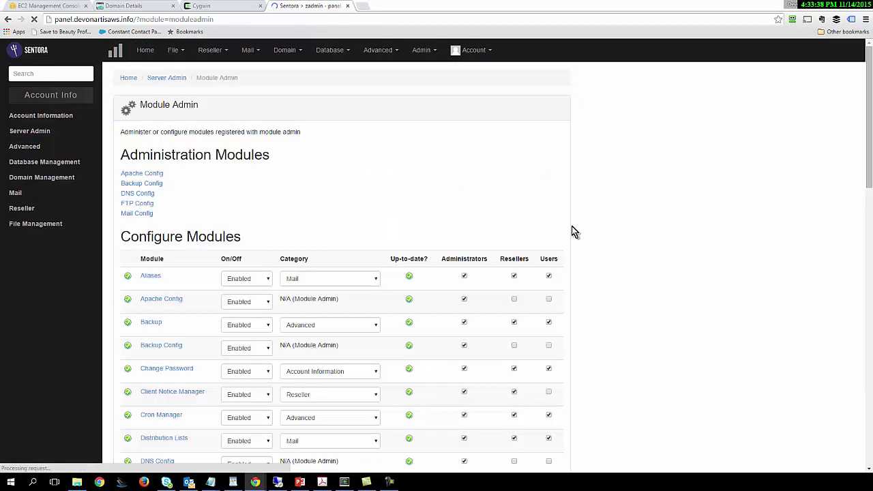
{"action": "left_click_drag", "start_coordinate": [869, 147], "coordinate": [841, 252]}
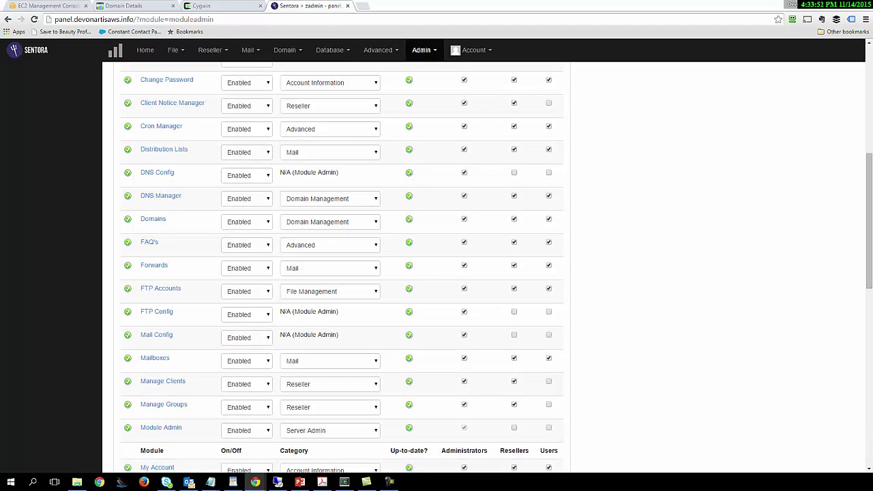
{"action": "left_click", "coordinate": [866, 60]}
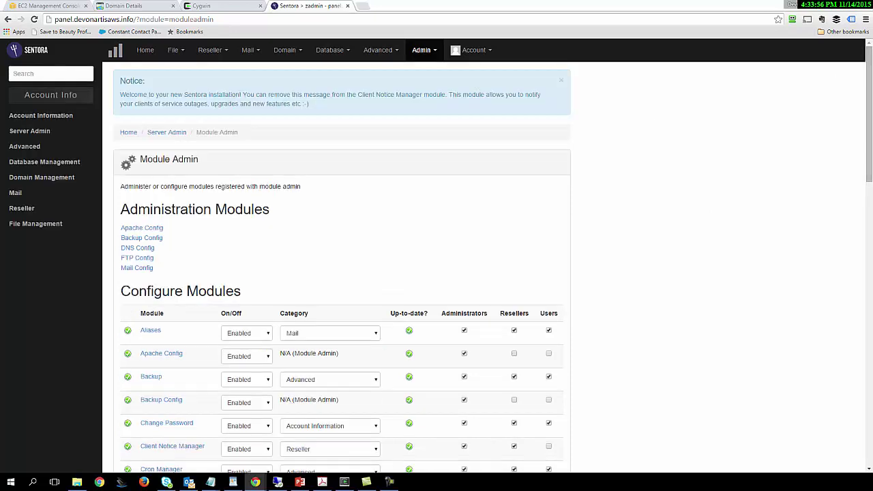